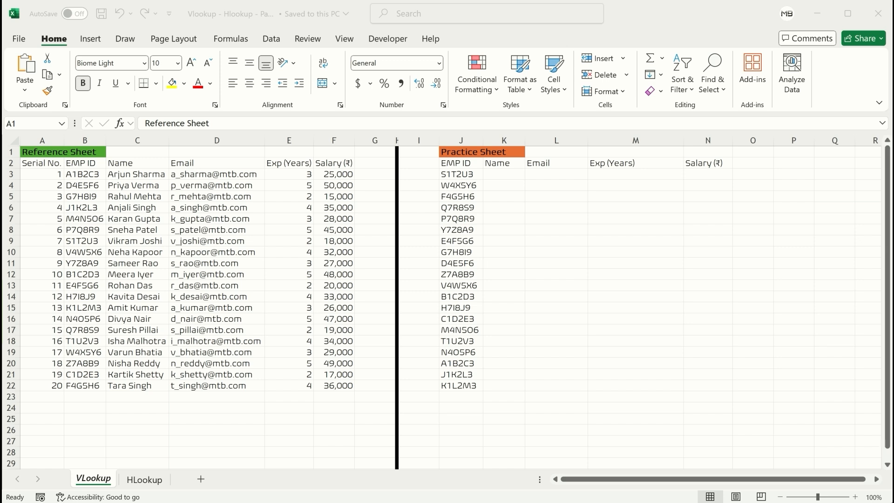
Find the VLOOKUP function by searching for "vlookup" and insert it into cell K3 of the practice table
left_click(504, 173)
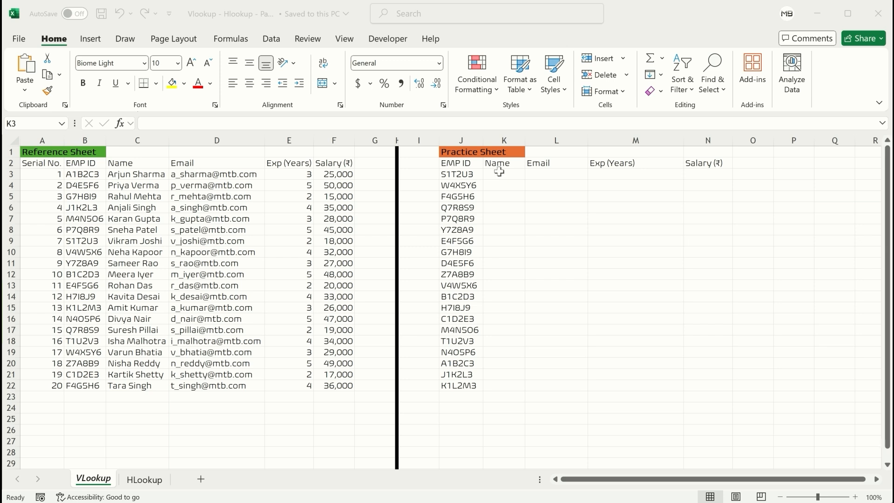
left_click(498, 174)
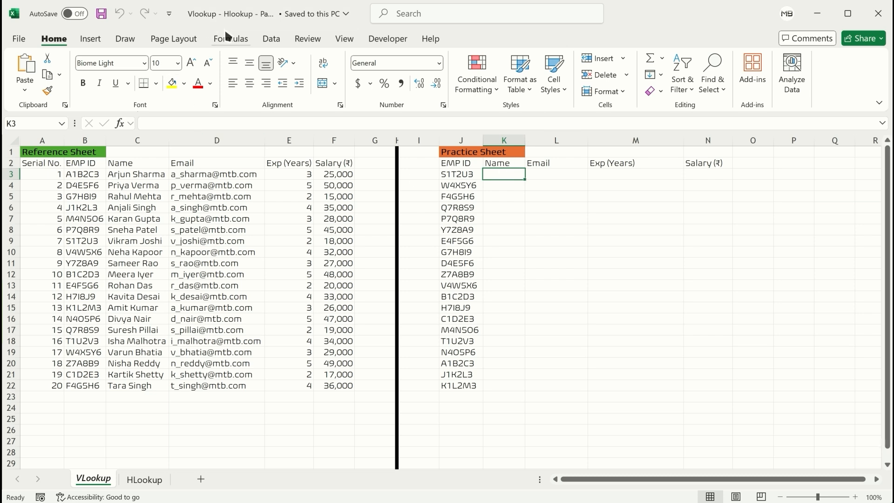
left_click(230, 40)
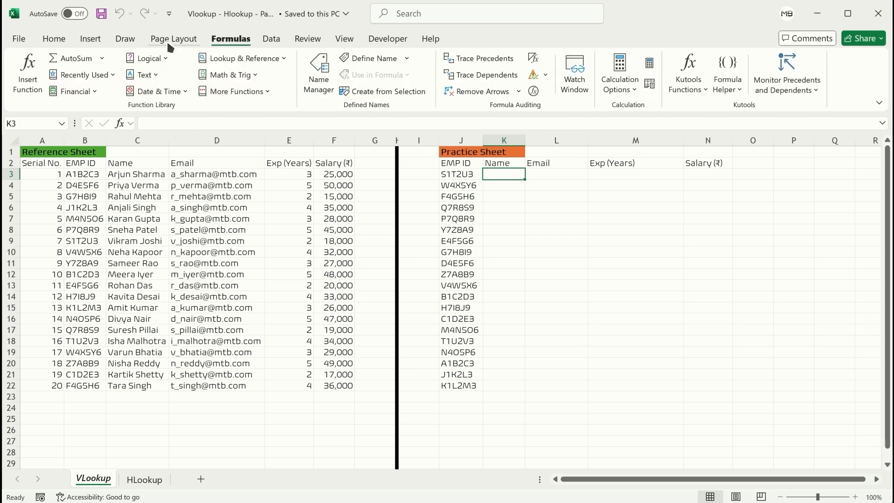
left_click(28, 73)
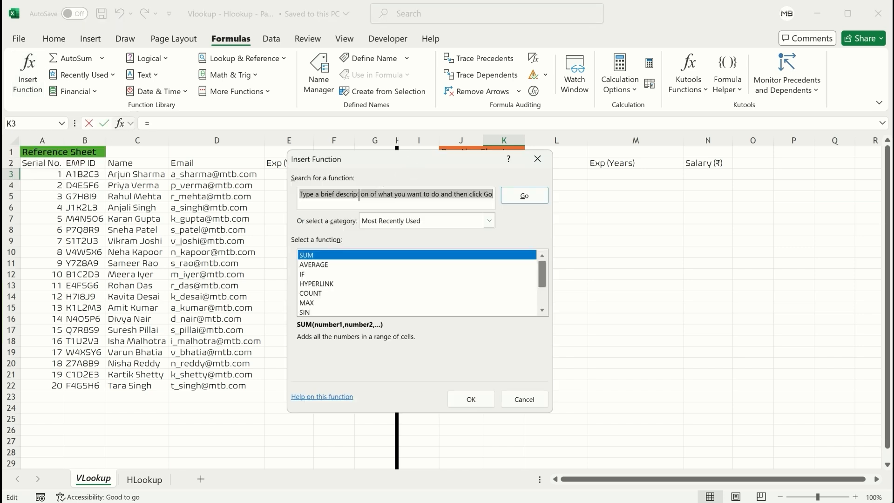
left_click(358, 194)
key("ctrl+a")
type("vlookup")
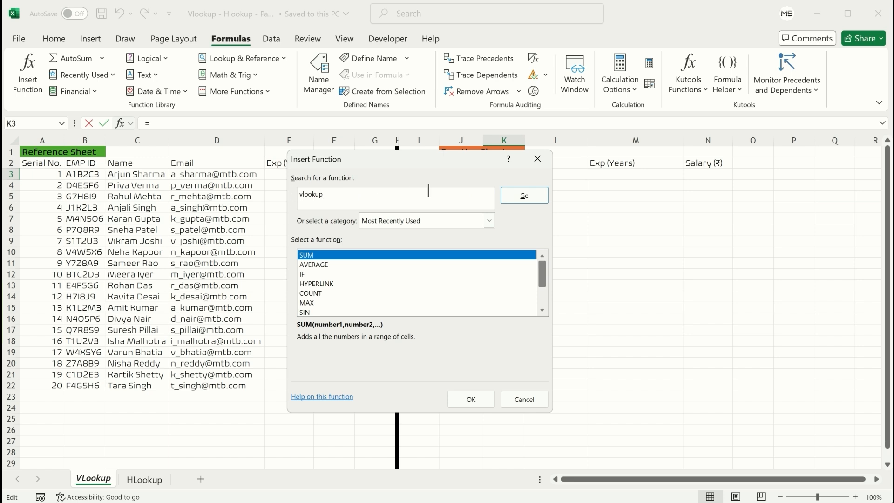
left_click(527, 196)
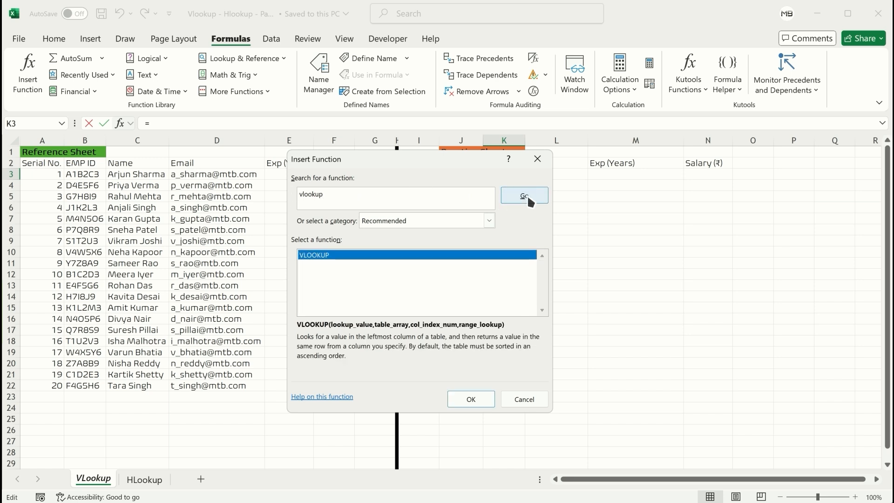
left_click(329, 258)
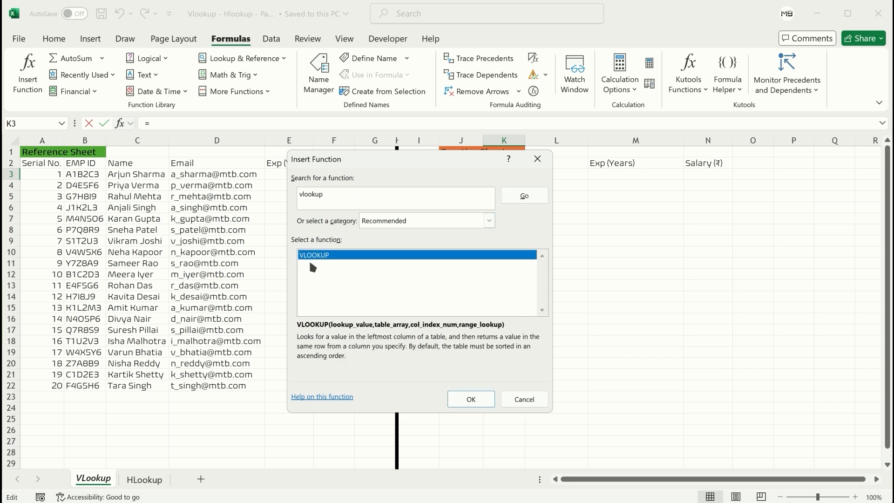
left_click(468, 399)
Complete the VLOOKUP in K3 with lookup value J3, table array B3:F22, column index 2 and range lookup 0
left_click_drag(395, 185, 584, 243)
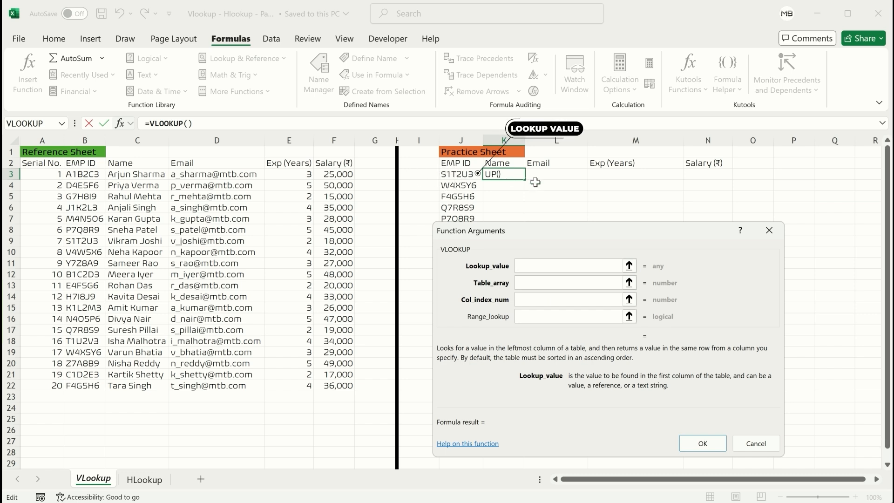
left_click(458, 175)
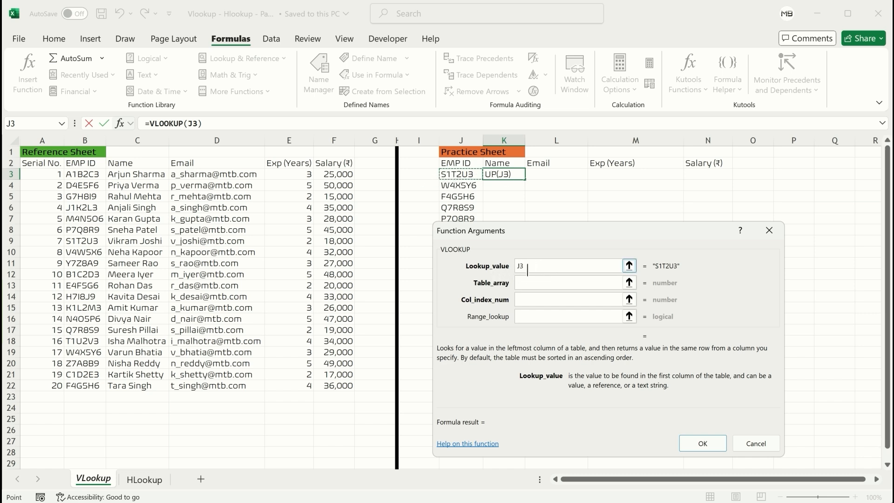
left_click(538, 283)
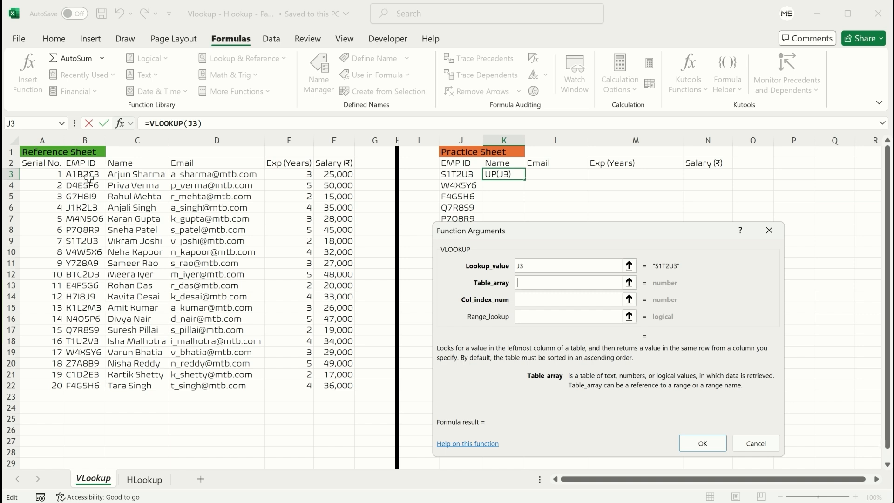
left_click_drag(75, 175, 335, 386)
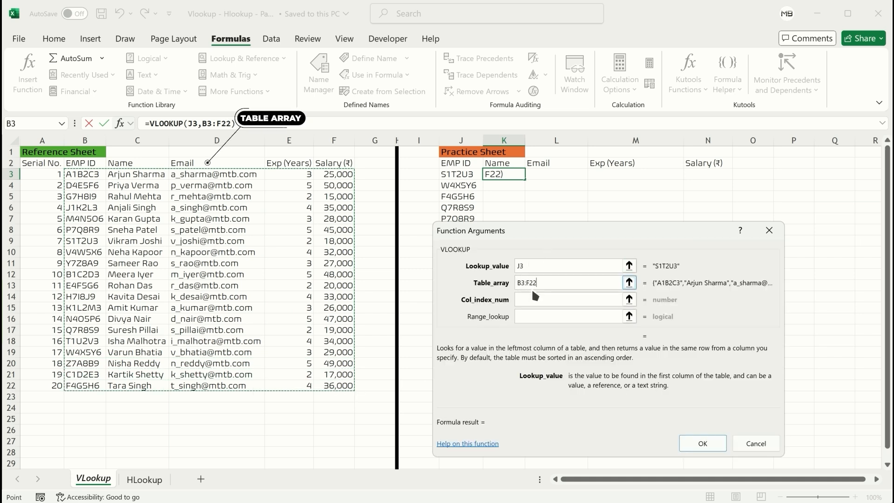
left_click(551, 298)
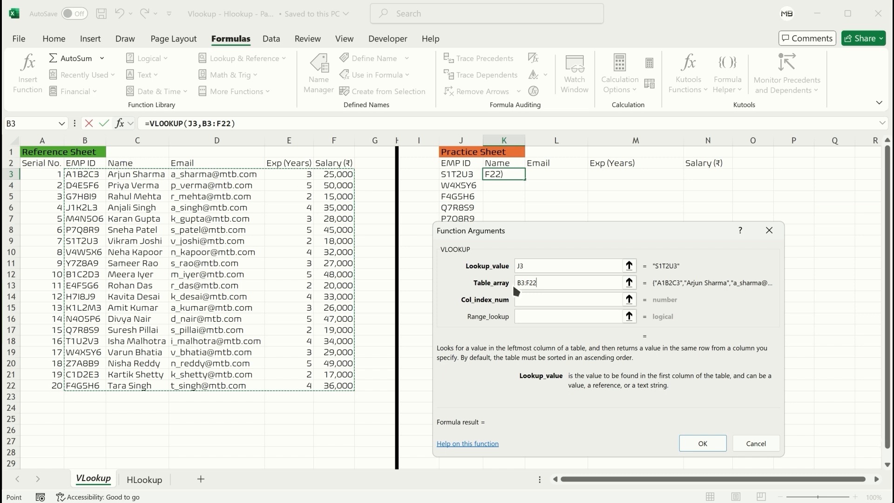
left_click(524, 298)
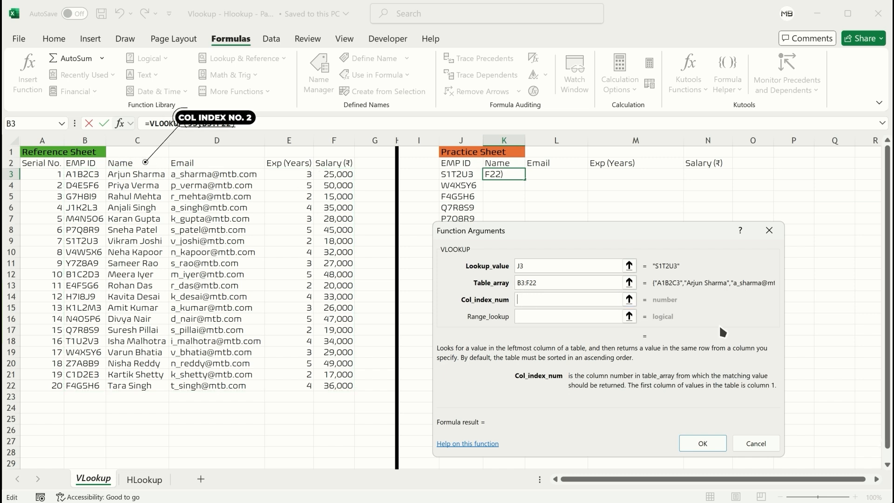
type("2")
left_click(541, 315)
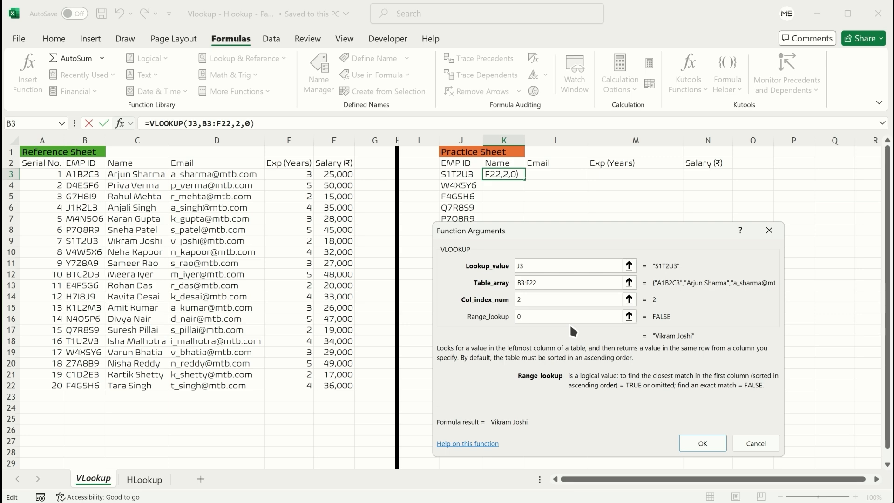
left_click(696, 444)
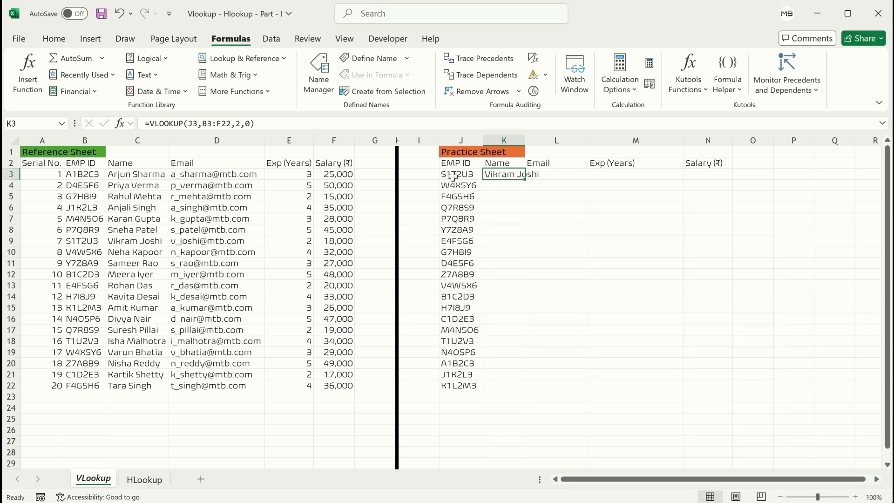
Search column B of the reference table for the employee ID from J3 to check the lookup in K3
left_click(452, 176)
key("ctrl+c")
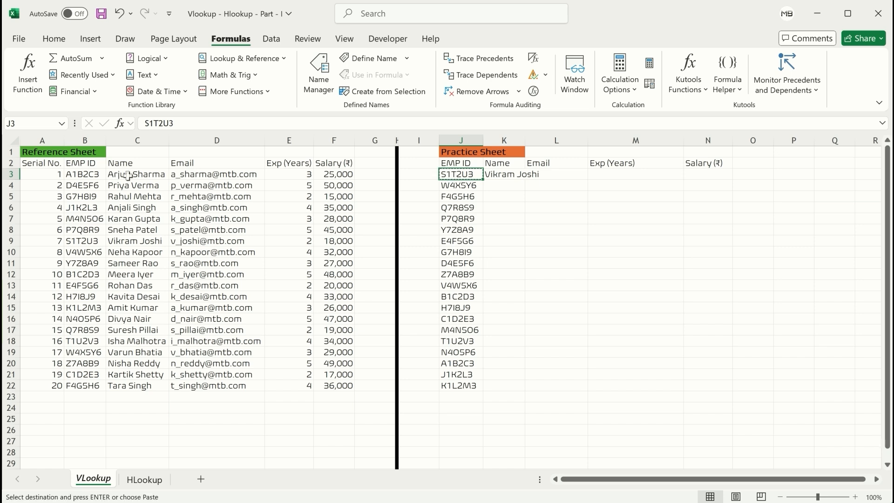
left_click(89, 137)
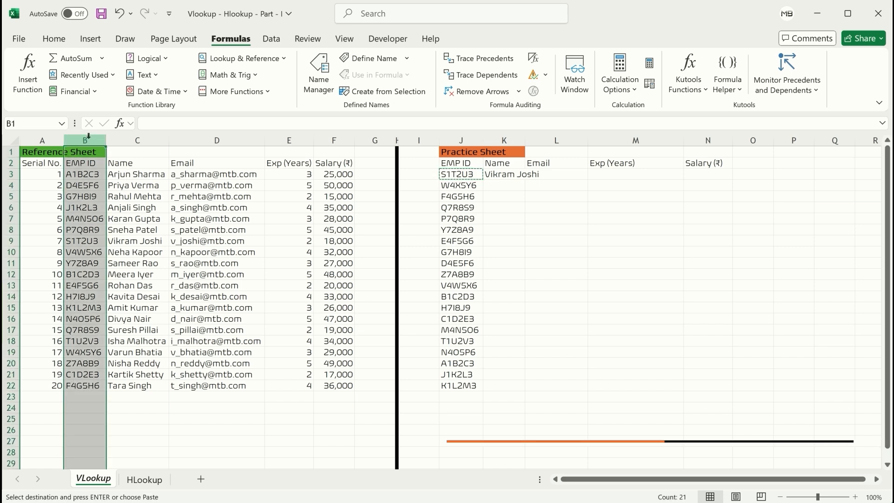
key("ctrl+f")
key("ctrl+v")
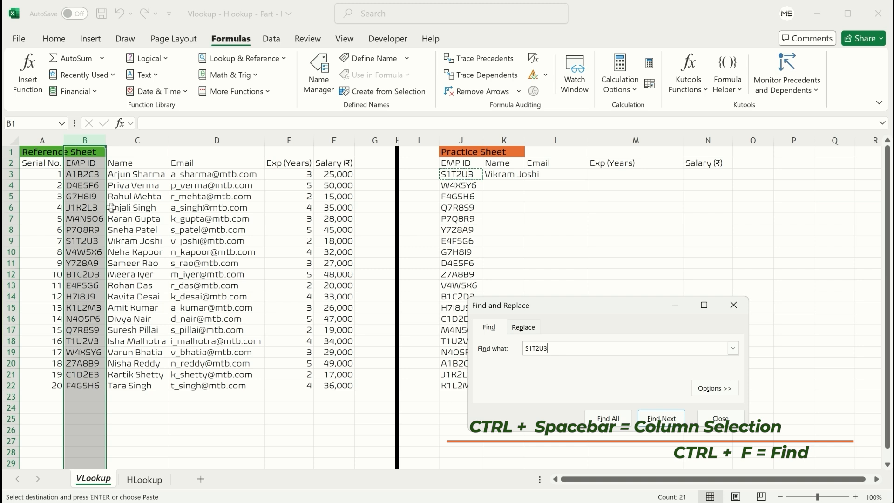
left_click(473, 348)
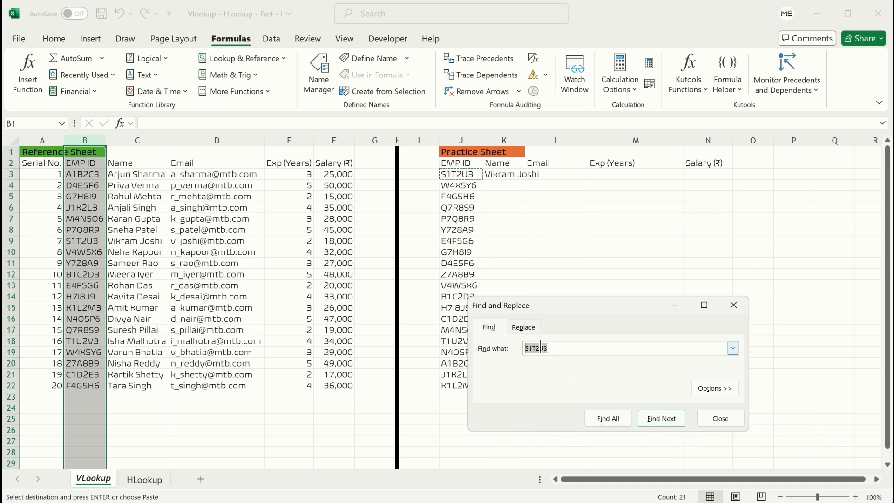
left_click(652, 423)
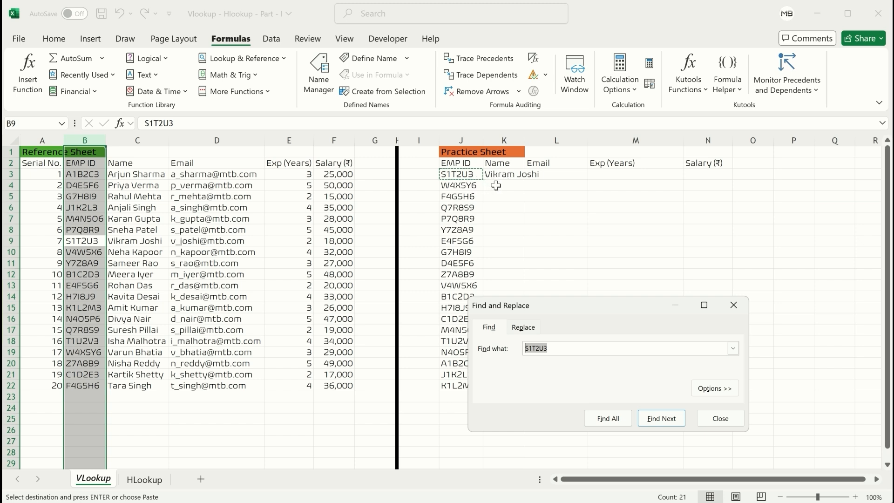
left_click(720, 419)
left_click(514, 177)
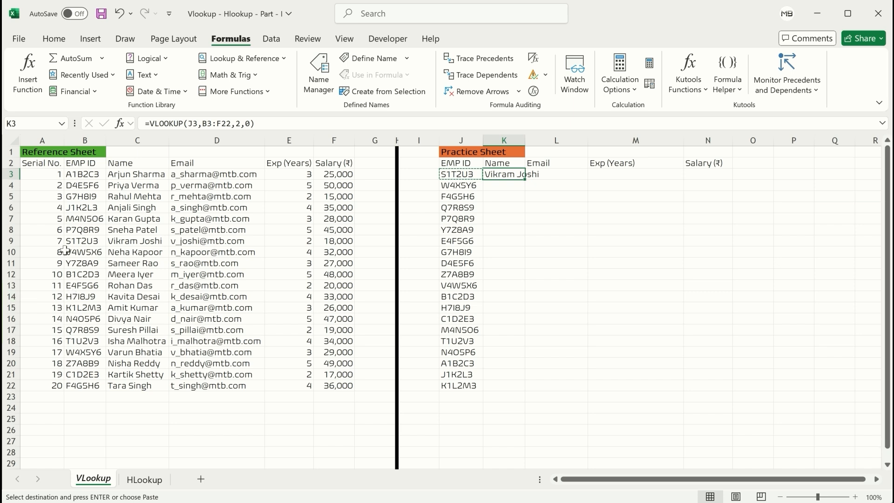
Highlight the matching employee's record in A9:F9 with yellow fill
left_click_drag(56, 240, 332, 241)
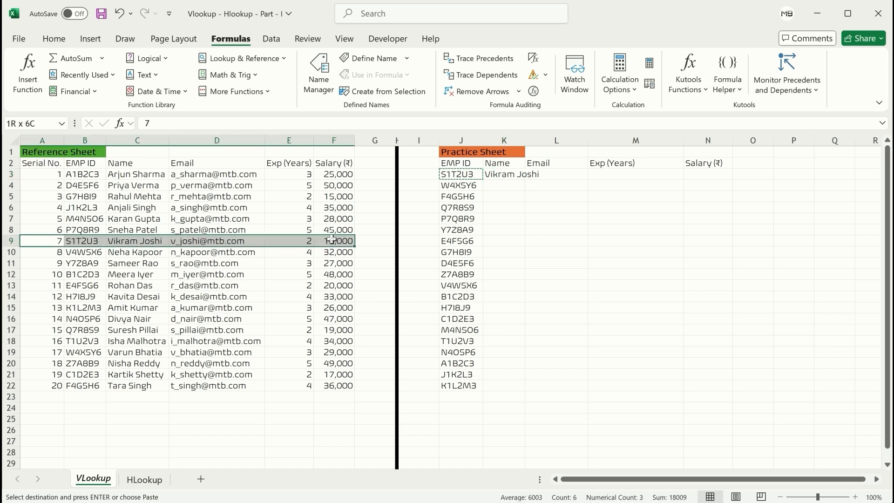
left_click(58, 39)
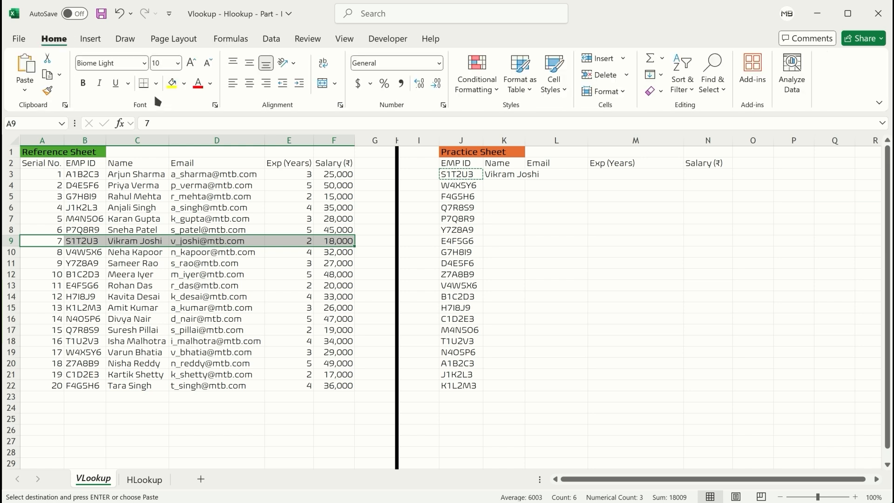
left_click(172, 84)
Lock the references in K3's formula so it reads =VLOOKUP($J3,$B$3:$F$22,2,0)
left_click(507, 176)
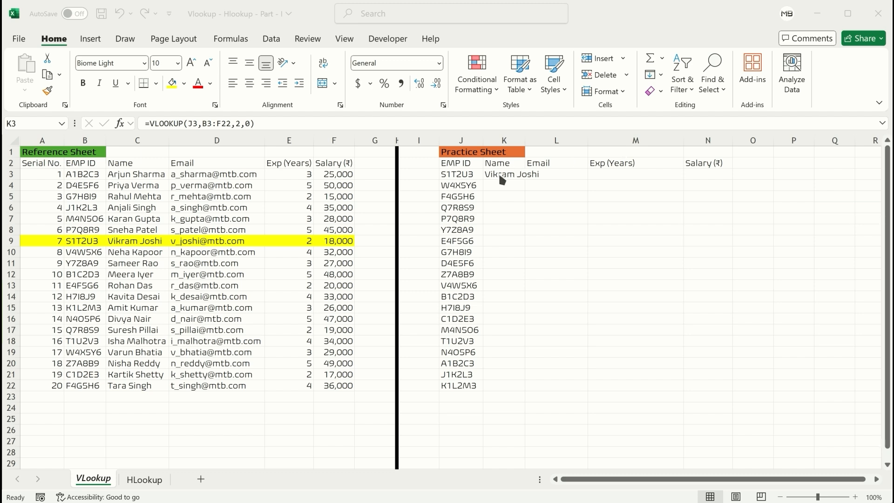
left_click(498, 172)
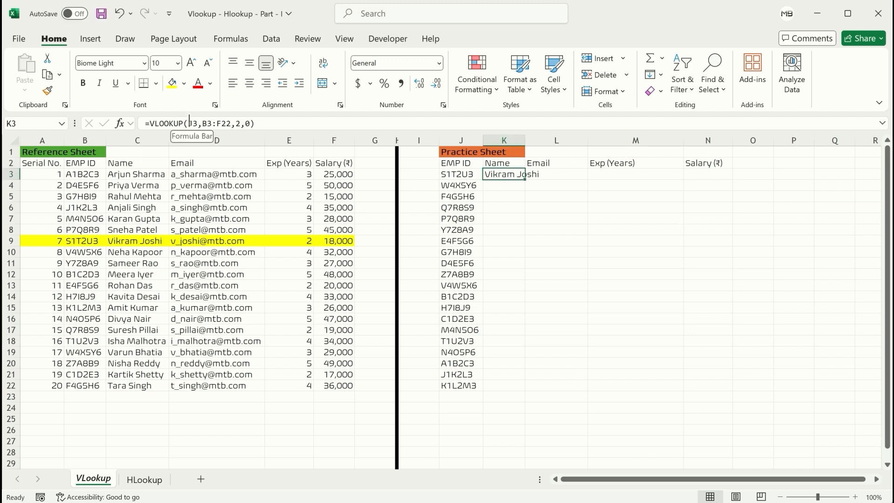
left_click(535, 121)
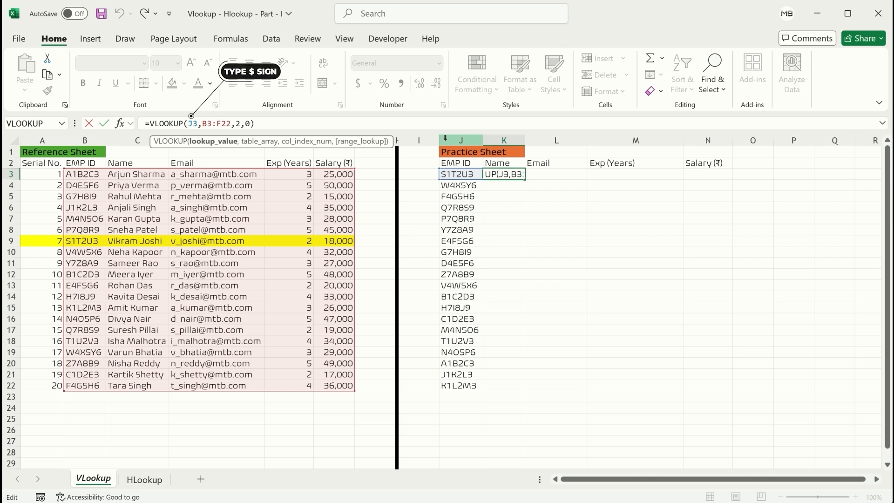
type("$")
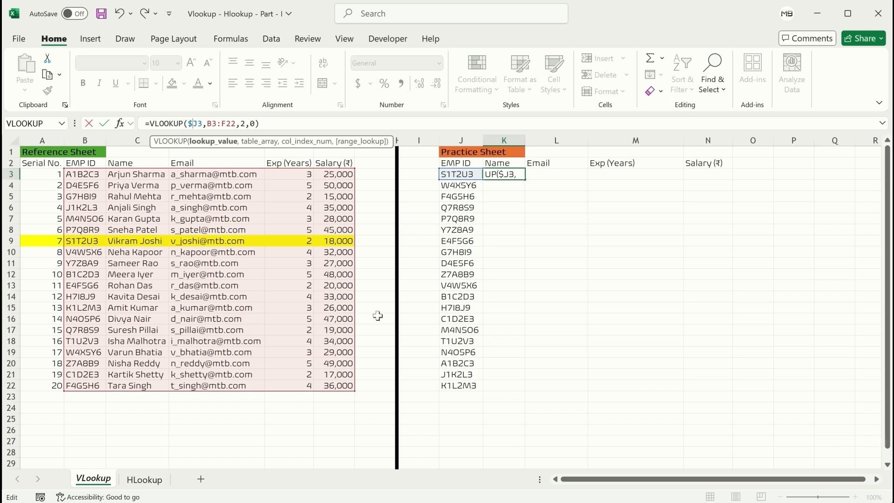
left_click(210, 124)
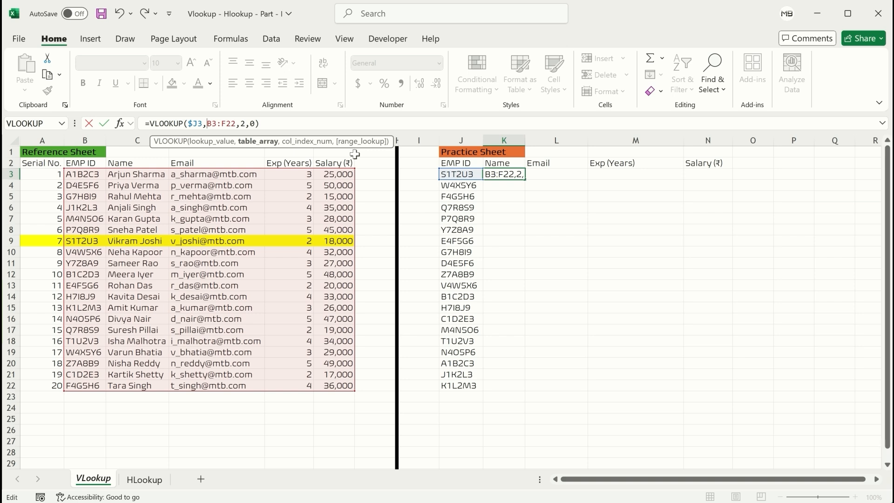
type("$B")
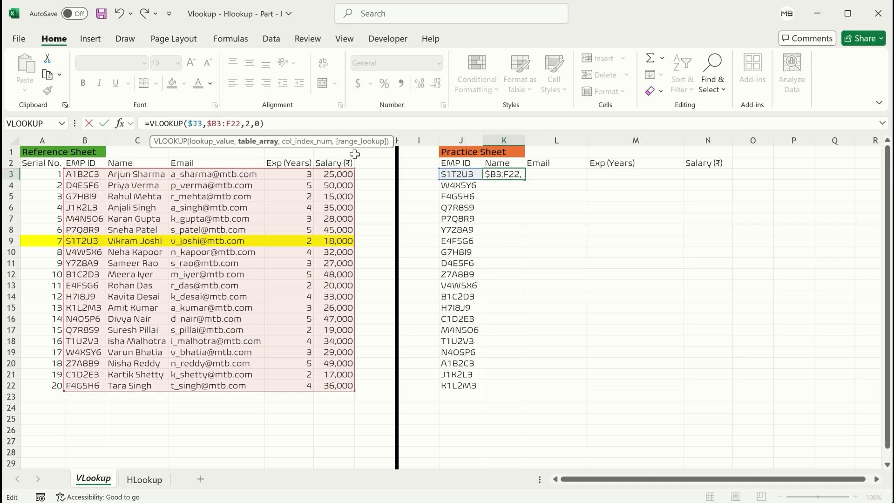
type("$")
key("F4")
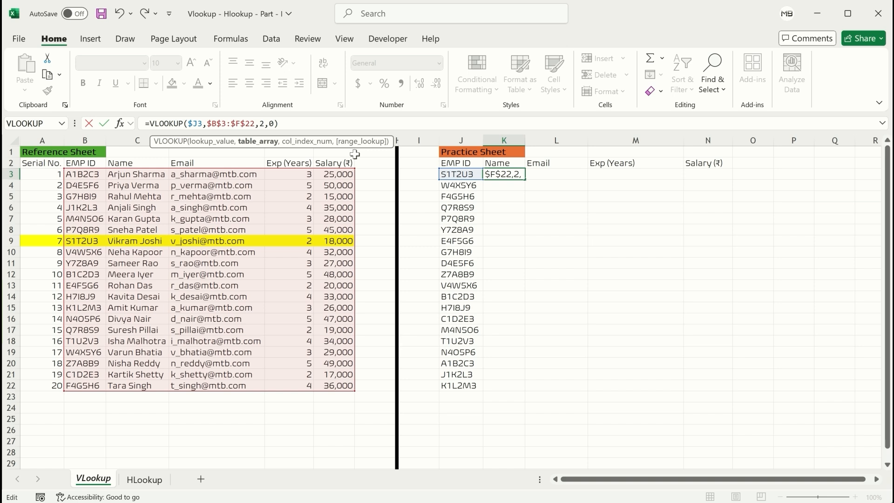
key("Return")
Copy the formula from K3 into the Email, Exp (Years) and Salary cells L3:N3
key("Up")
key("ctrl+c")
key("Right")
key("shift+Right")
key("shift+Right")
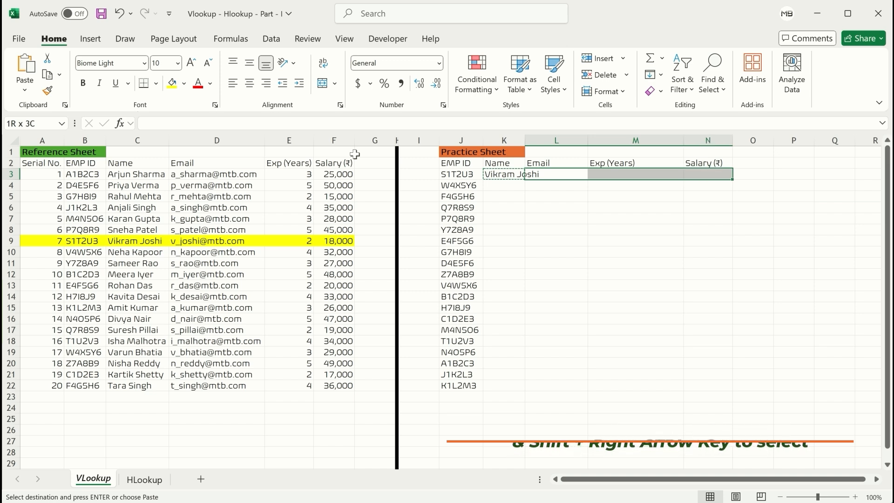
key("ctrl+v")
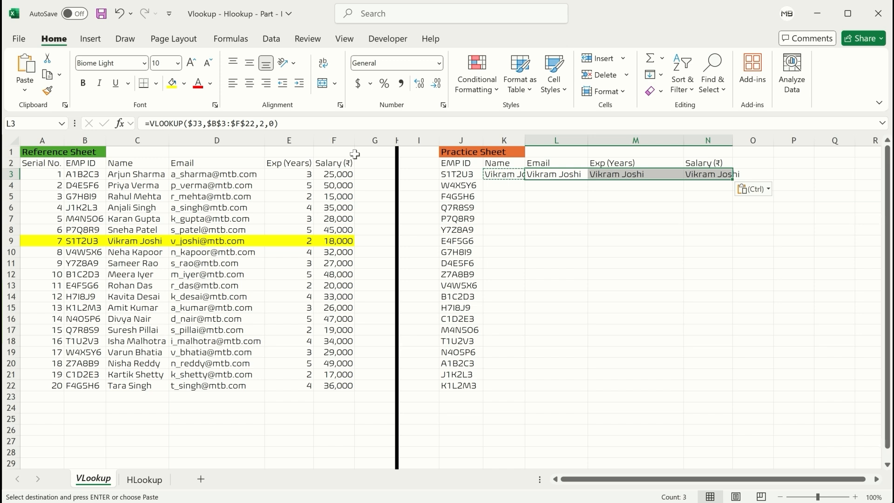
Set the column index in the Email formula in L3 to 3
key("shift+BackSpace")
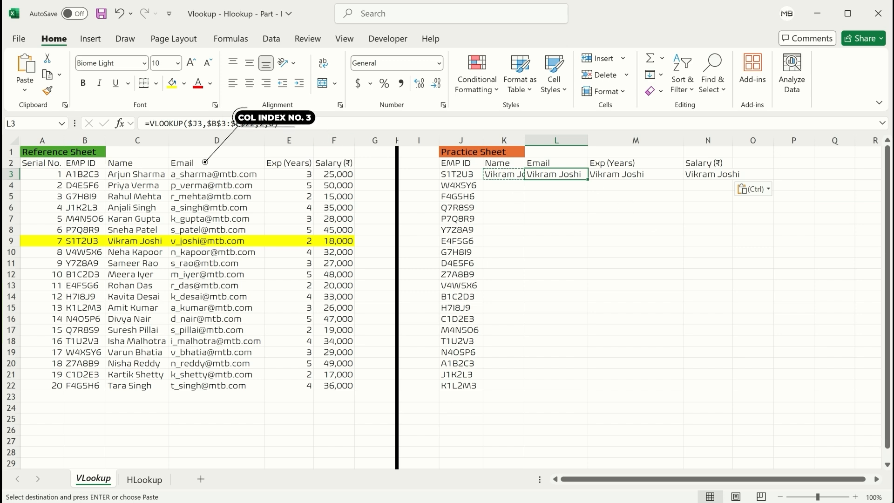
left_click(262, 124)
double_click(262, 125)
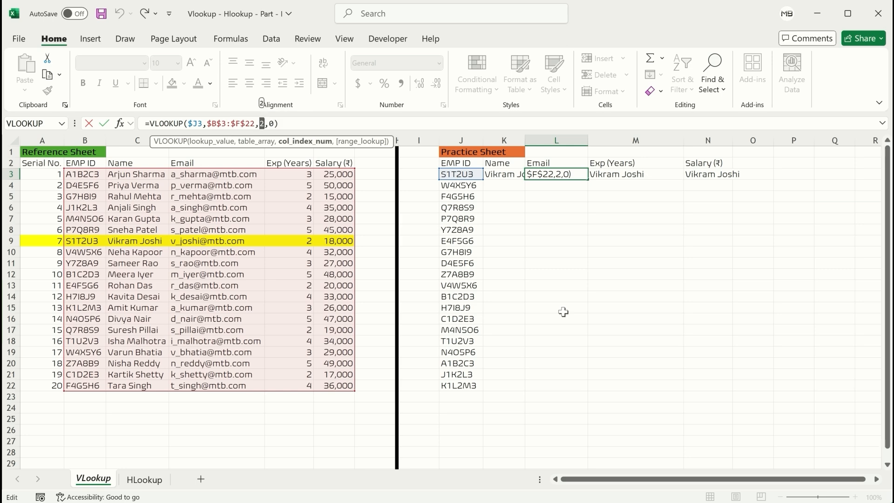
type("3")
key("Tab")
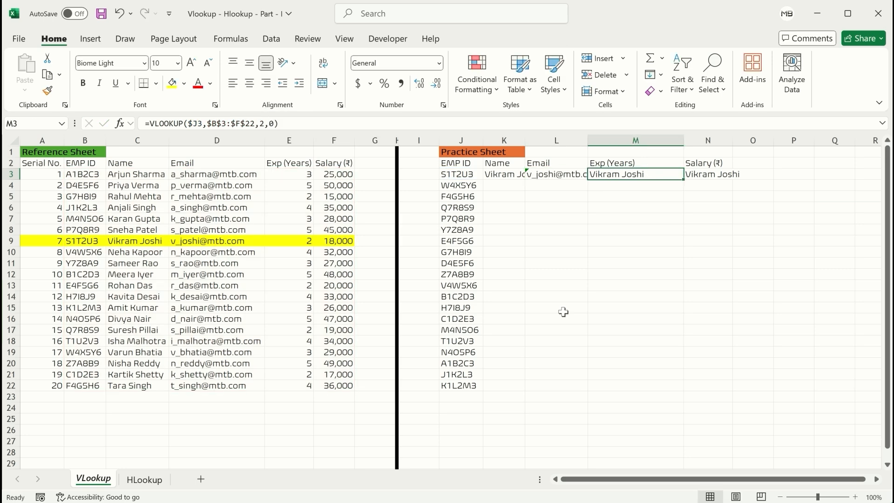
Set the column index in the Exp (Years) formula in M3 to 4
key("F2")
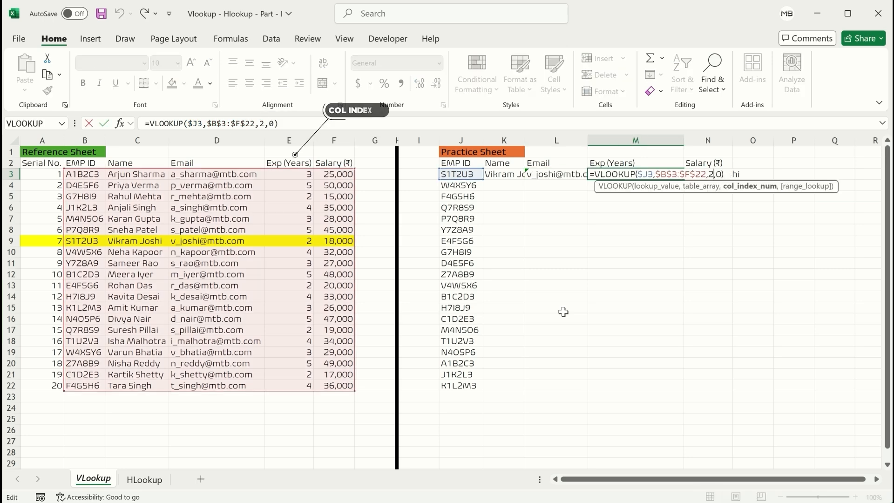
key("Left")
key("Left")
key("Left")
key("shift+Left")
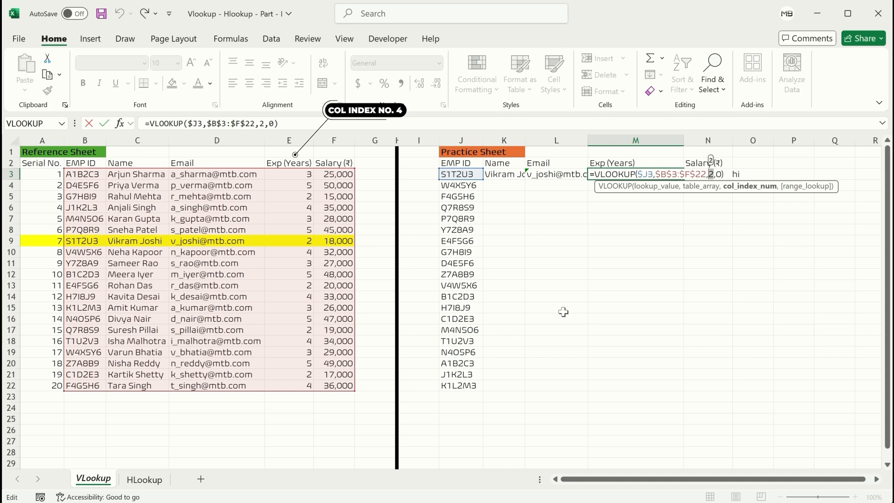
type("4")
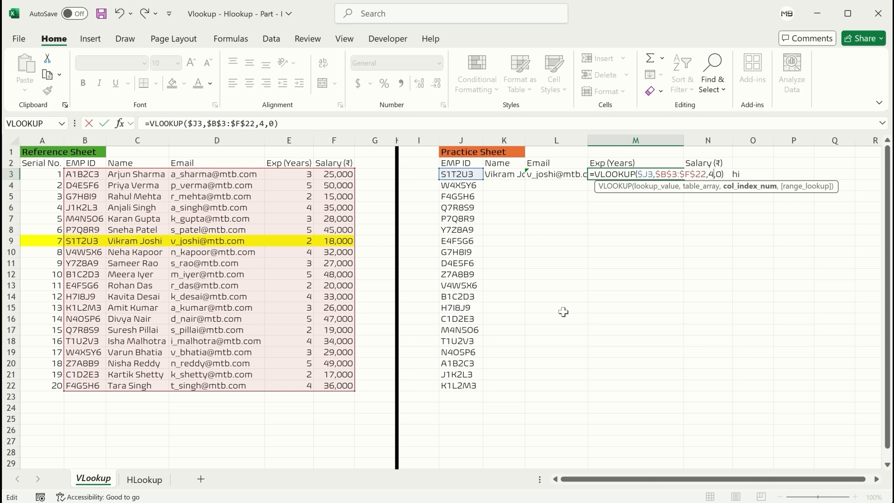
key("Return")
Set the column index in the Salary formula in N3 to 5
key("Up")
key("Right")
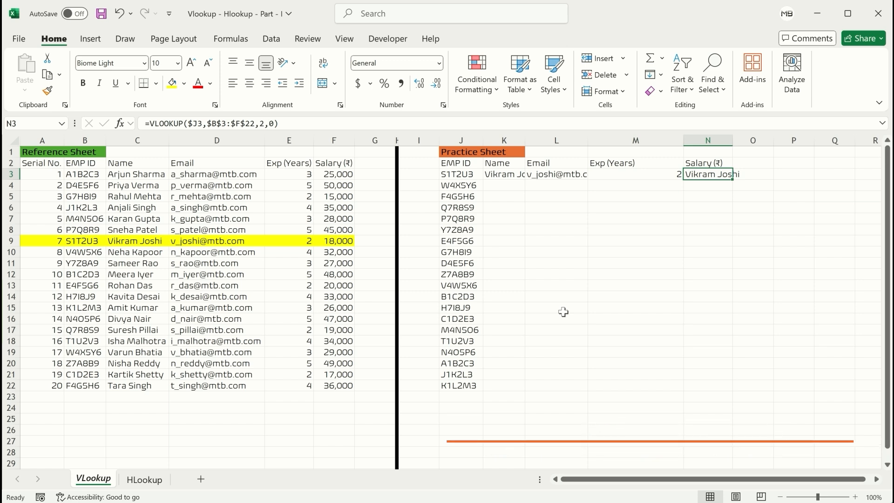
key("F2")
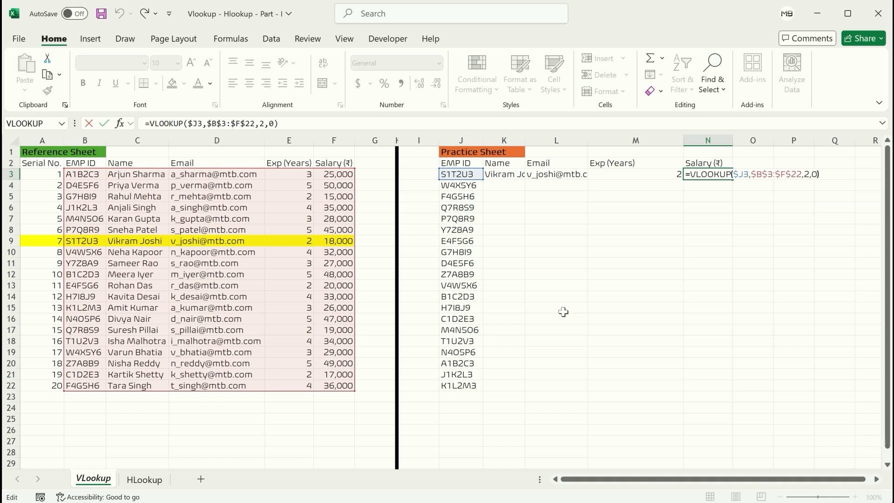
key("Left")
key("Left")
key("Left")
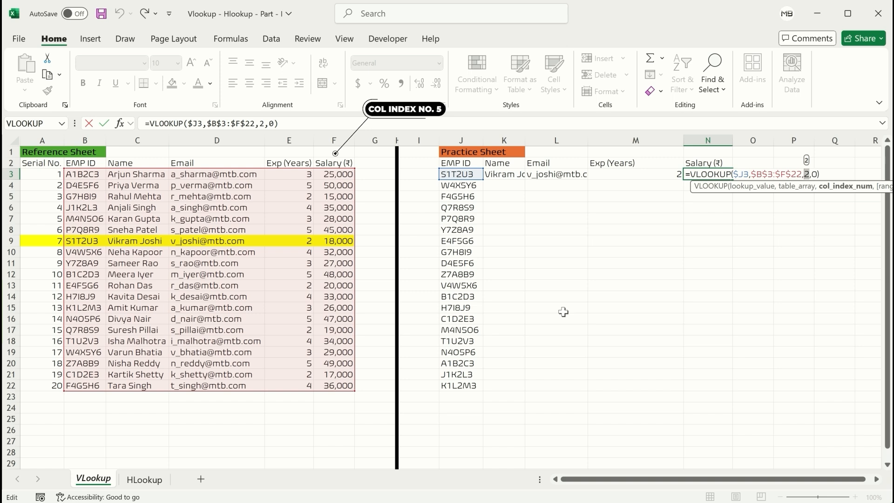
type("5")
key("Return")
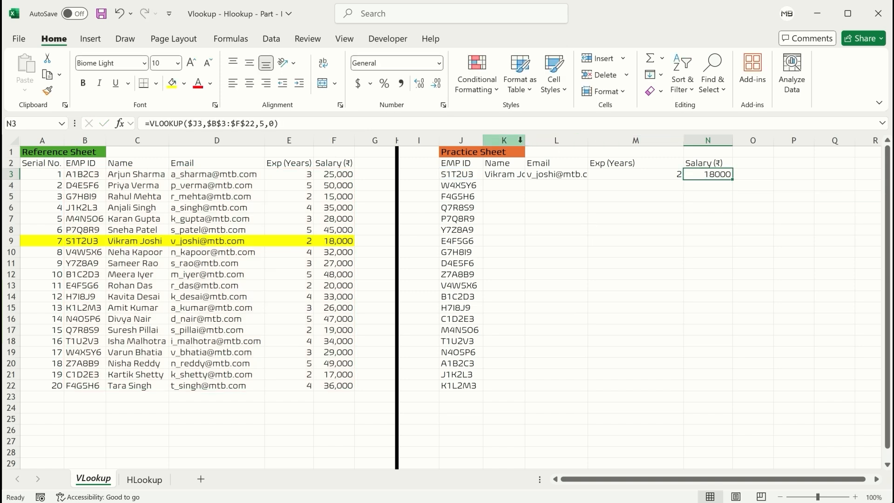
Widen the practice table's Name and Email columns to fit the entries in row 3
left_click_drag(523, 141, 541, 141)
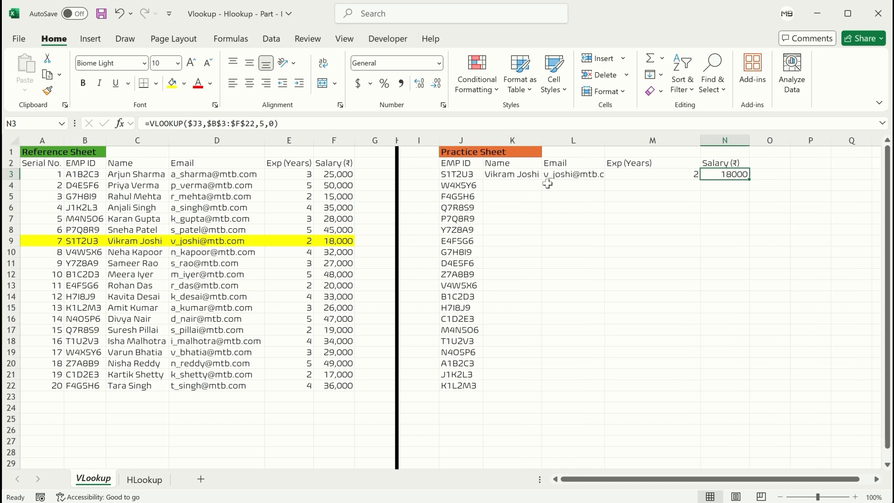
left_click_drag(604, 140, 620, 141)
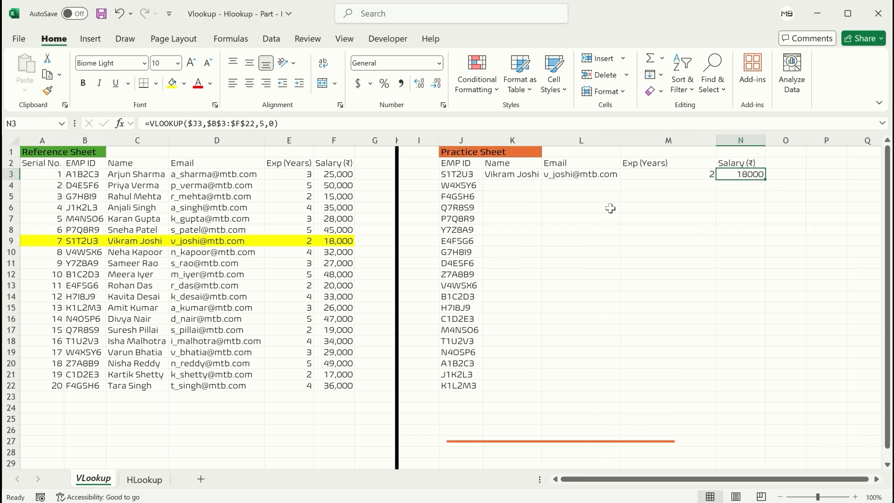
Copy the lookup formulas in K3:N3 down the practice table through row 22
key("Left")
key("Left")
key("Left")
key("Left")
key("Left")
key("Right")
key("Right")
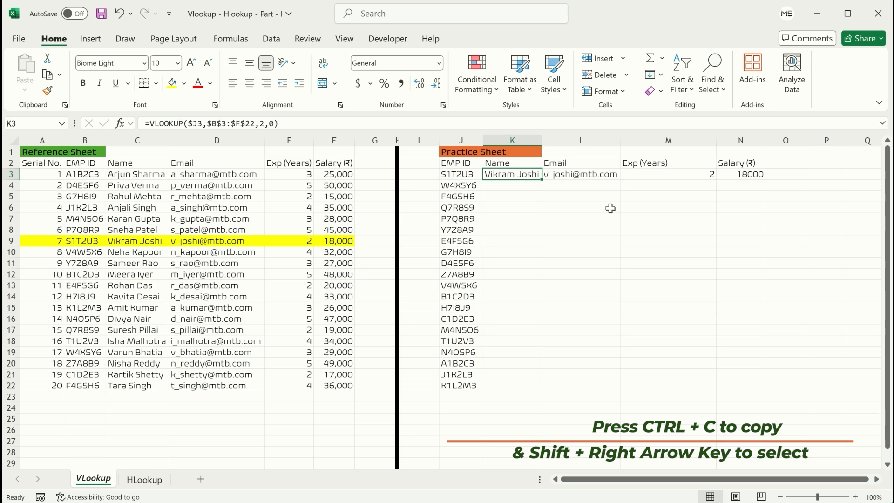
key("shift+Right")
key("shift+Right")
key("shift+Right")
key("shift+Right")
key("shift+Right")
key("shift+Right")
key("shift+Left")
key("shift+Left")
key("shift+Left")
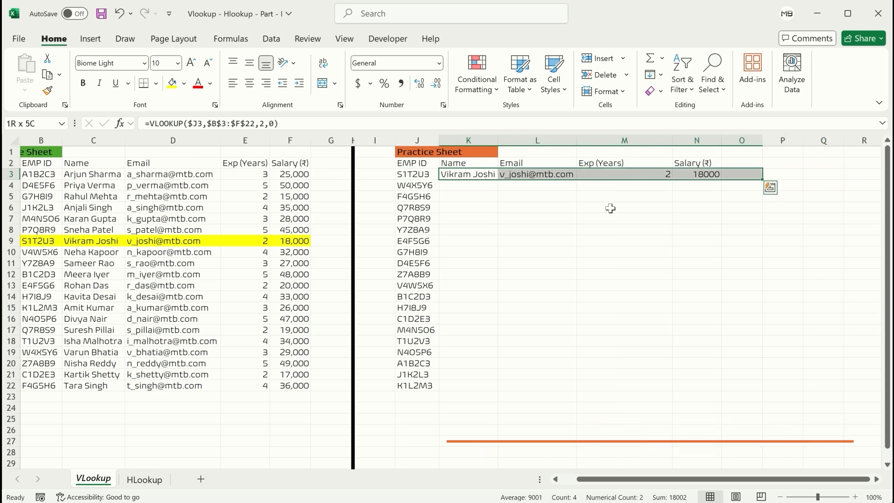
key("ctrl+c")
key("shift+Down")
key("shift+Down")
key("shift+Down")
key("shift+Down")
key("shift+Down")
key("shift+Down")
key("shift+Down")
key("shift+Down")
key("shift+Down")
key("shift+Down")
key("shift+Down")
key("shift+Down")
key("shift+Down")
key("shift+Down")
key("shift+Down")
key("shift+Down")
key("shift+Down")
key("shift+Down")
key("shift+Down")
key("ctrl+v")
Autofit the widths of the practice table's columns K to N
key("ctrl+space")
key("alt+h")
key("o")
key("i")
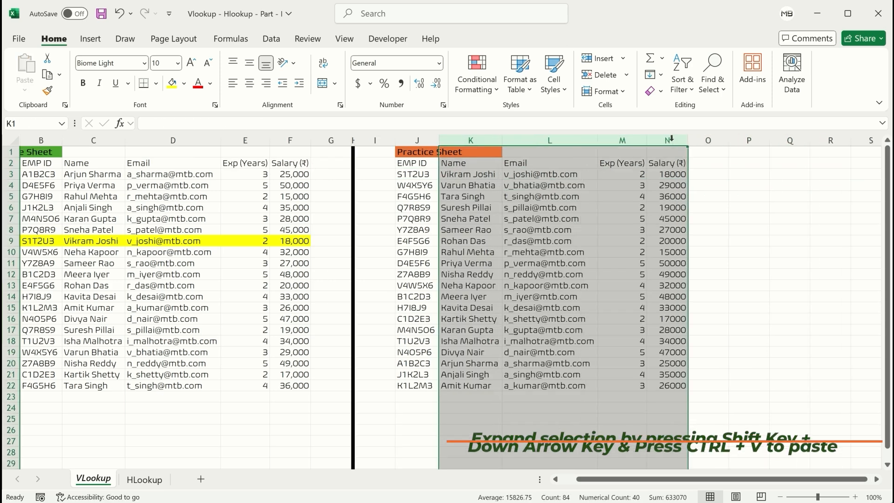
Search the reference table's EMP ID column B for the employee ID in J5
left_click(478, 201)
key("Left")
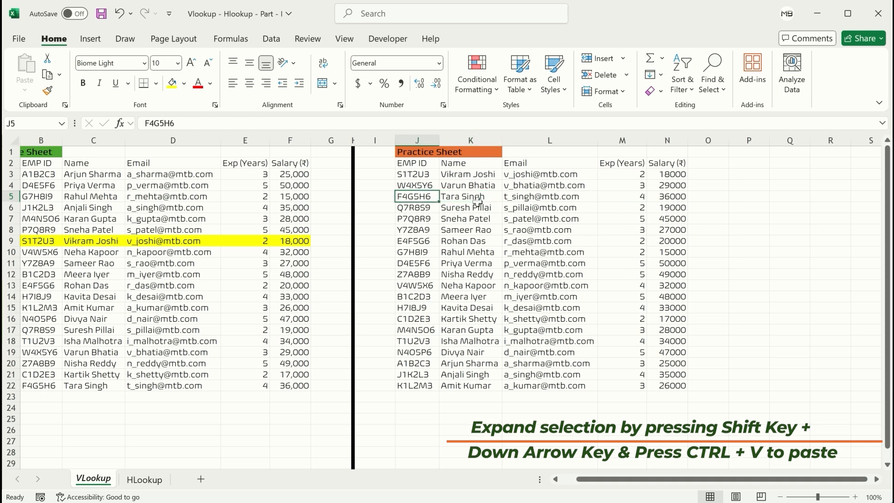
key("Home")
key("Right")
left_click(475, 202)
left_click(477, 200)
key("ctrl+c")
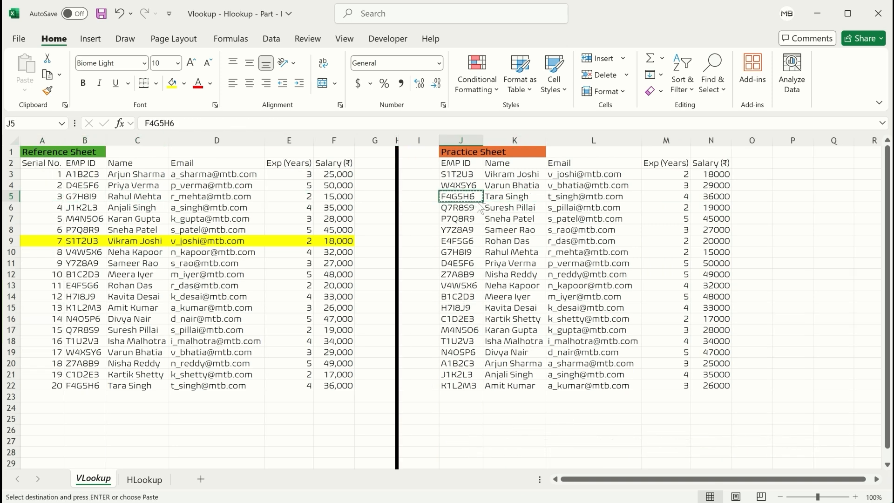
left_click(86, 140)
key("ctrl+f")
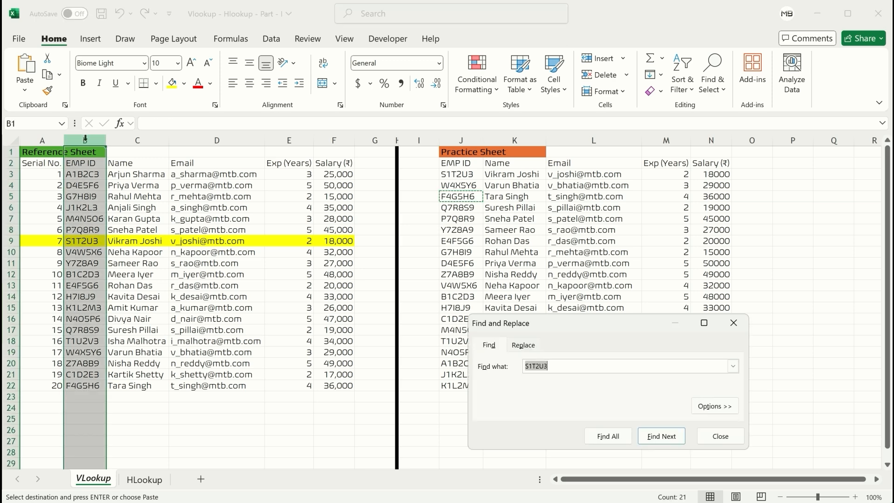
key("ctrl+v")
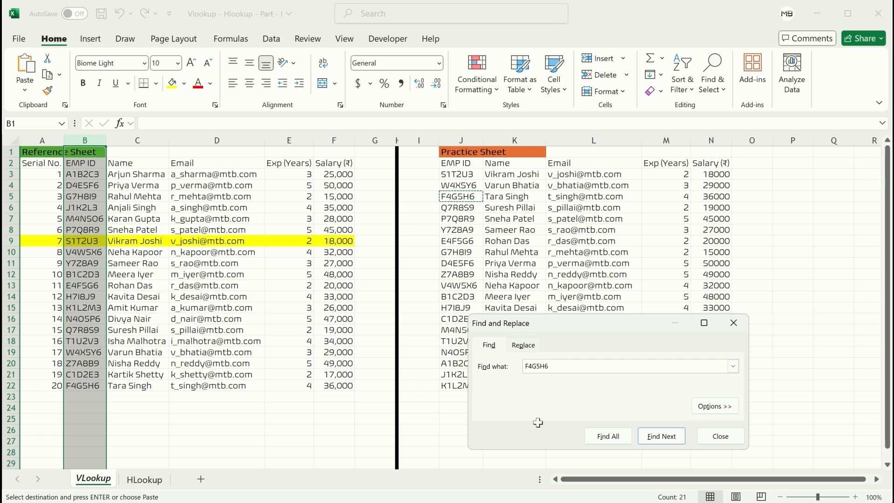
left_click(663, 435)
left_click(710, 435)
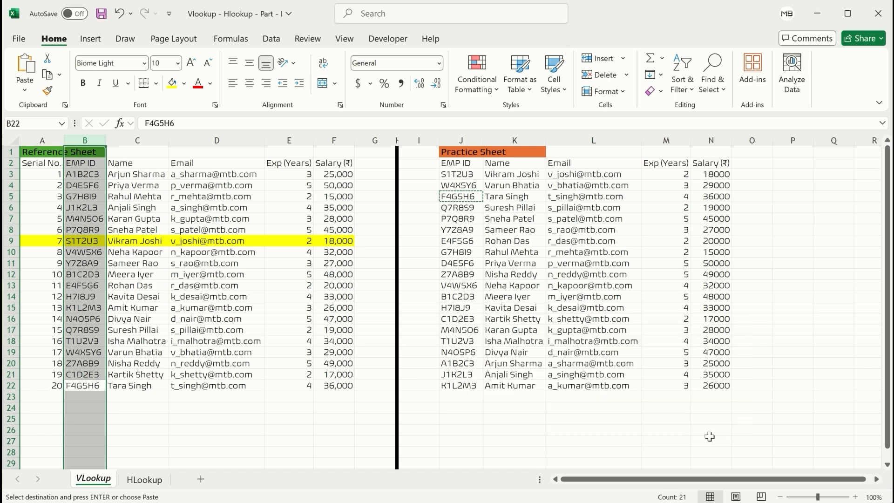
Highlight the matching employee's record in A22:F22 with yellow fill
left_click(12, 385)
left_click_drag(35, 382, 328, 385)
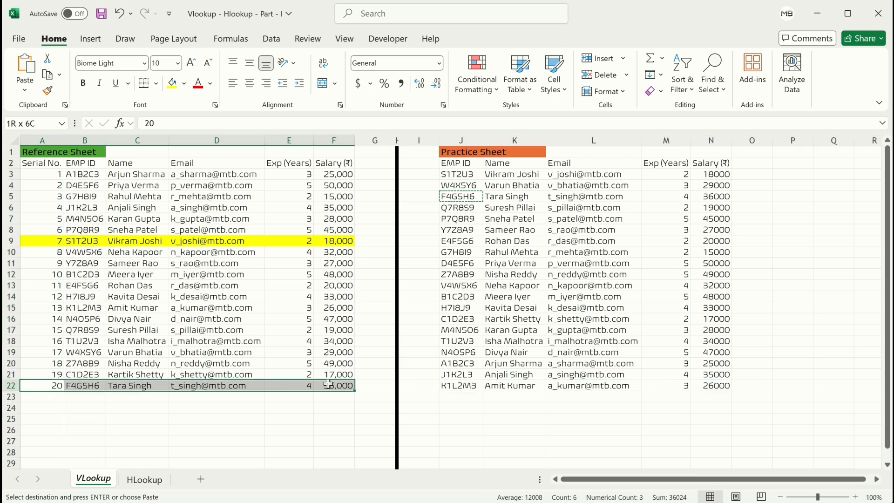
left_click(172, 82)
Compare the Name, Email, Exp (Years) and Salary results in practice row 5 with the reference record in row 22
left_click(465, 197)
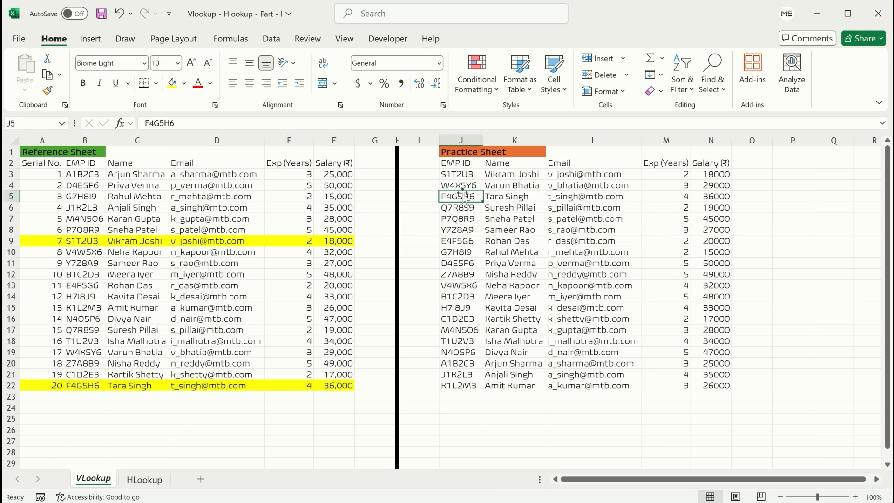
left_click(498, 198)
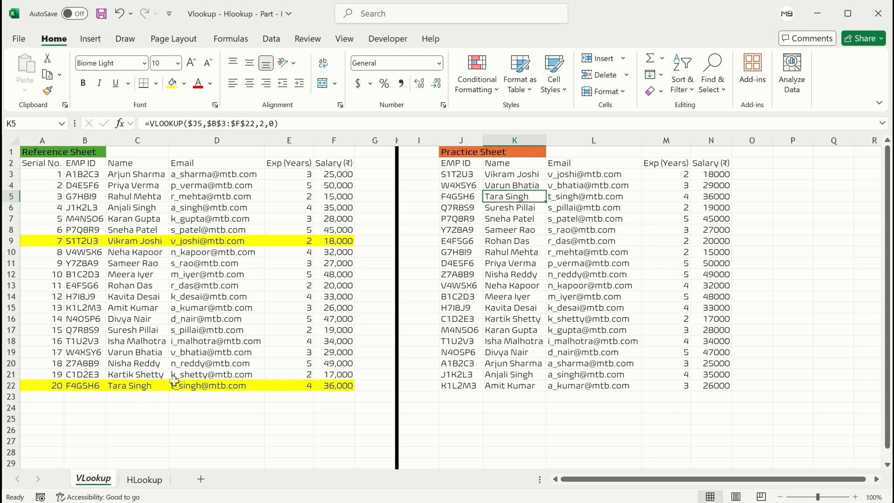
left_click(579, 197)
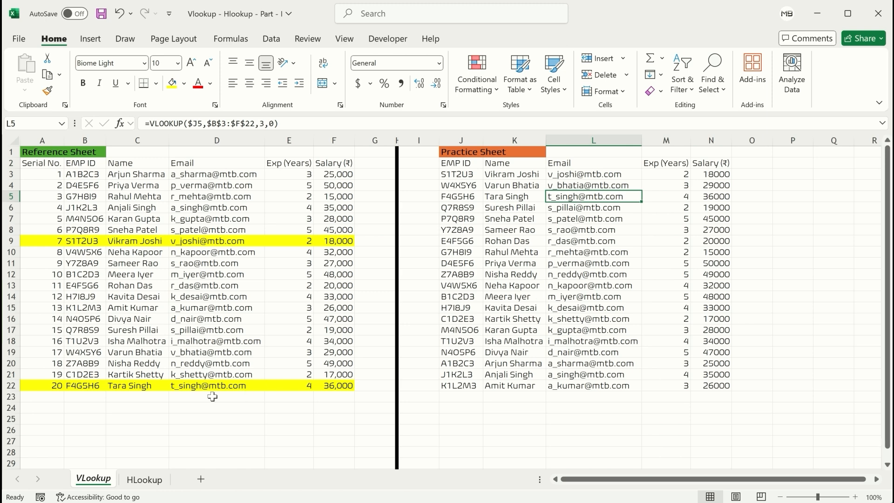
left_click(183, 390)
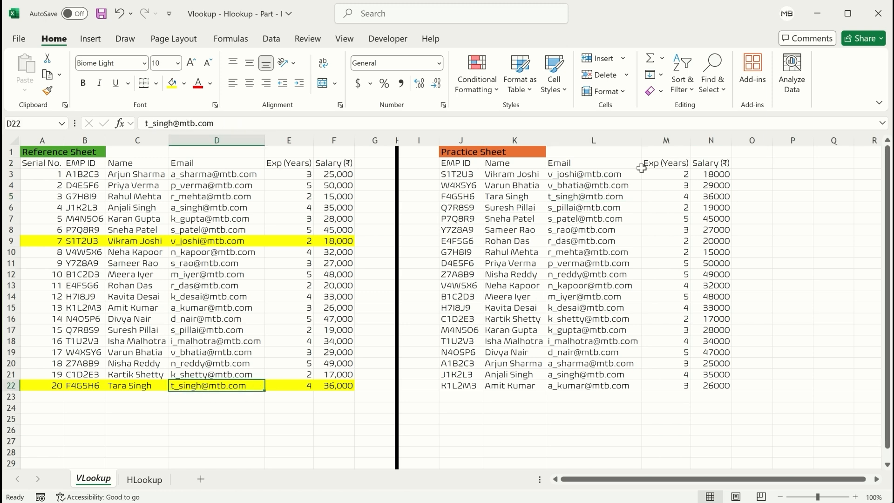
left_click(666, 185)
left_click(293, 390)
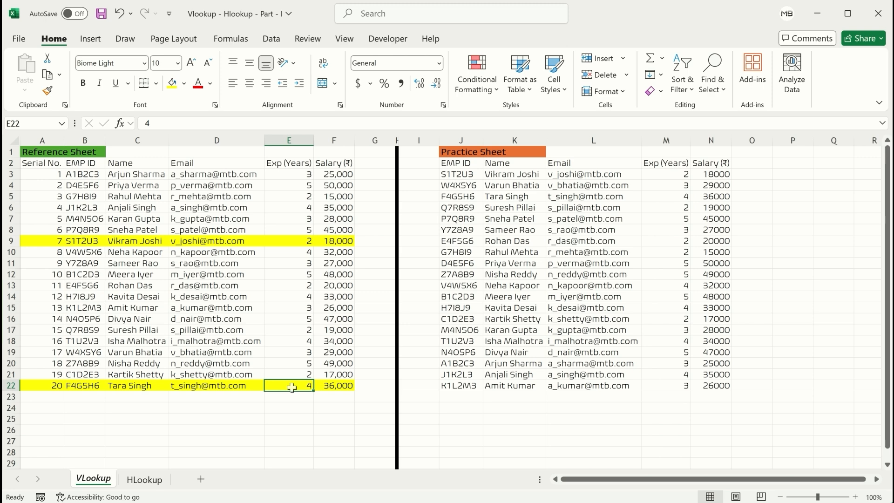
left_click(672, 198)
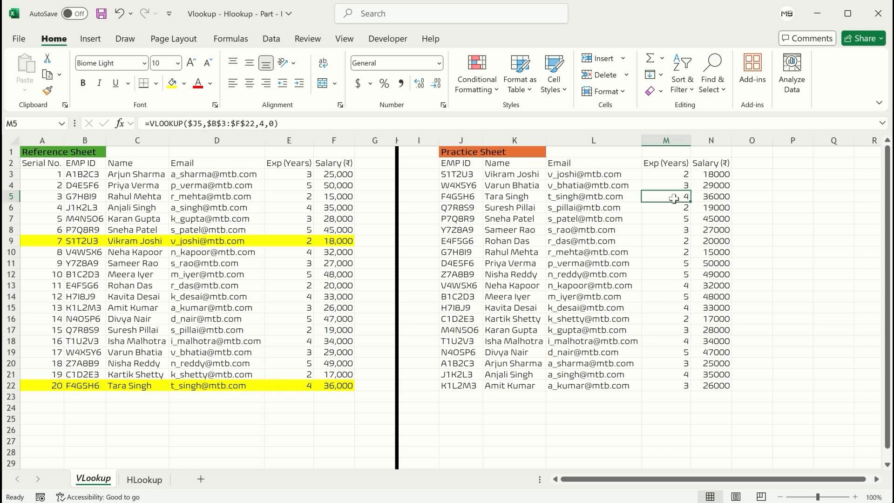
left_click(329, 386)
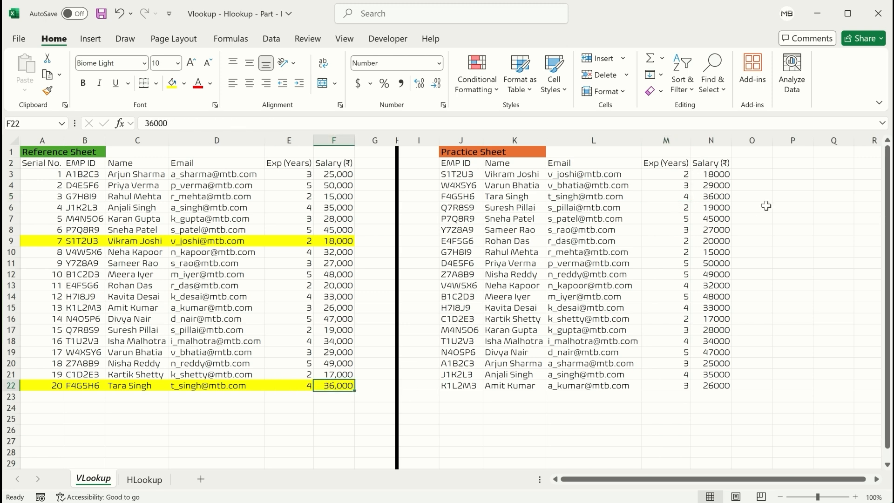
left_click(714, 196)
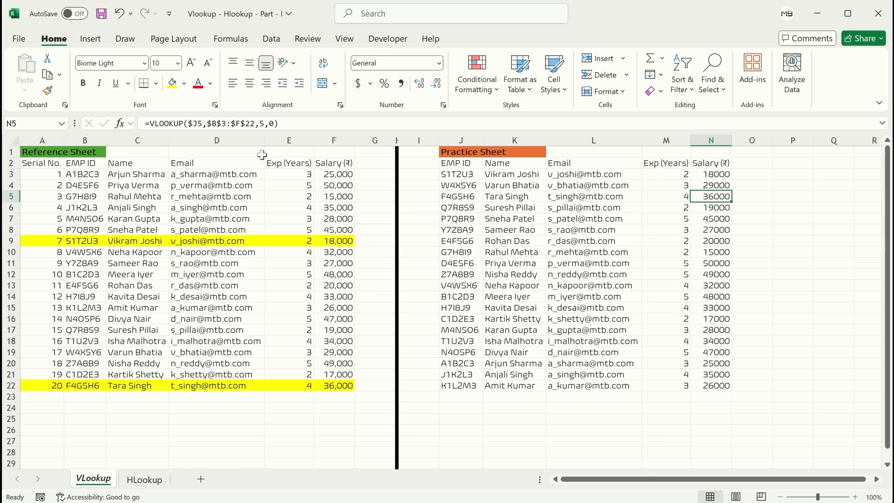
On the HLookup sheet, start an HLOOKUP formula in B13 with A13 as the lookup value
key("ctrl+Page_Down")
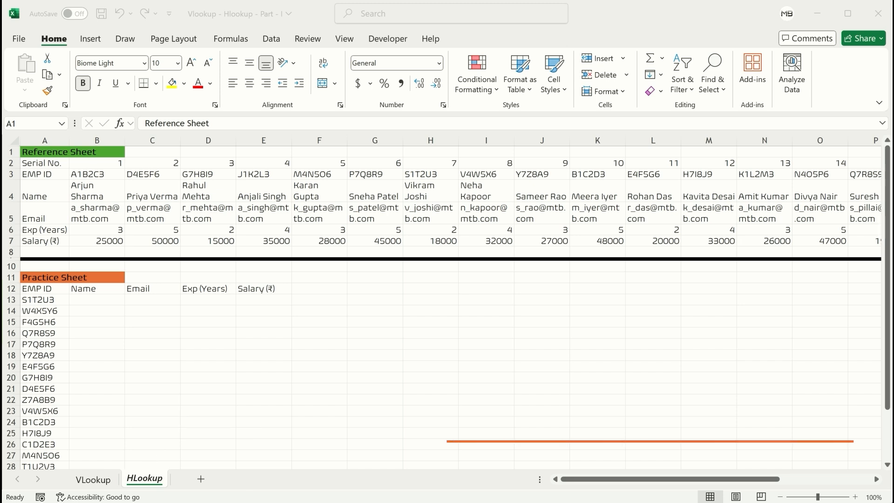
left_click(83, 299)
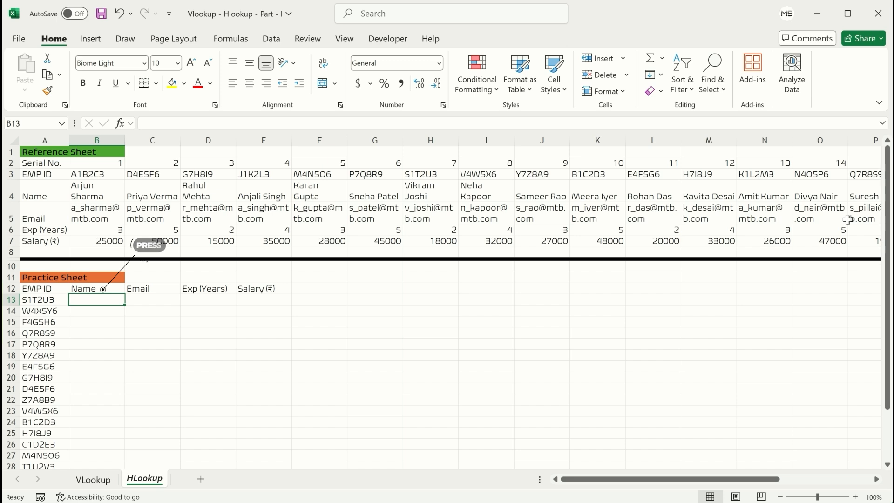
type("=")
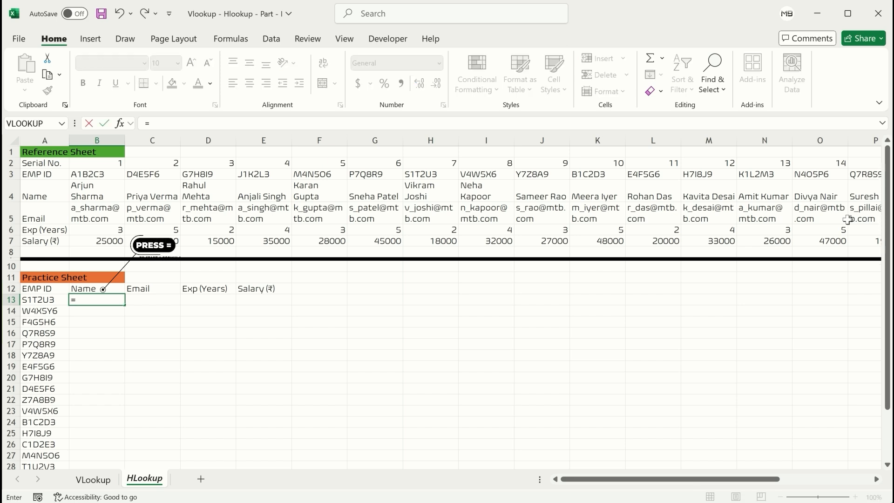
type("hl")
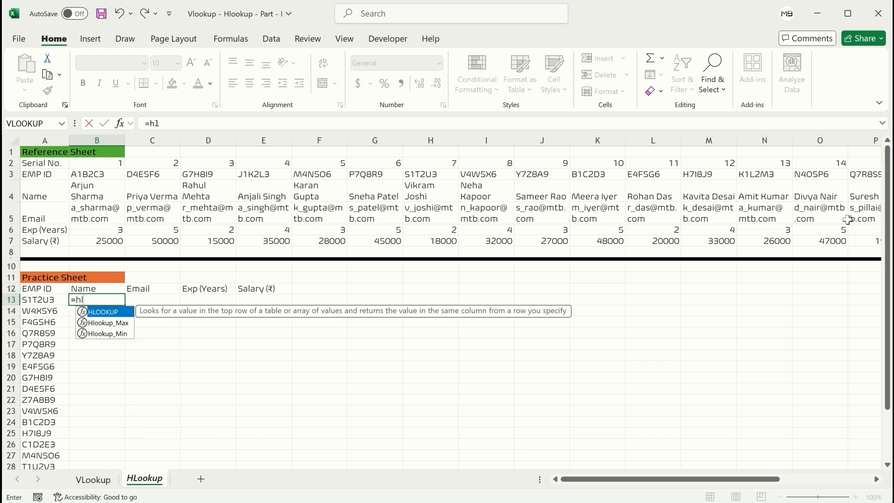
type("ook")
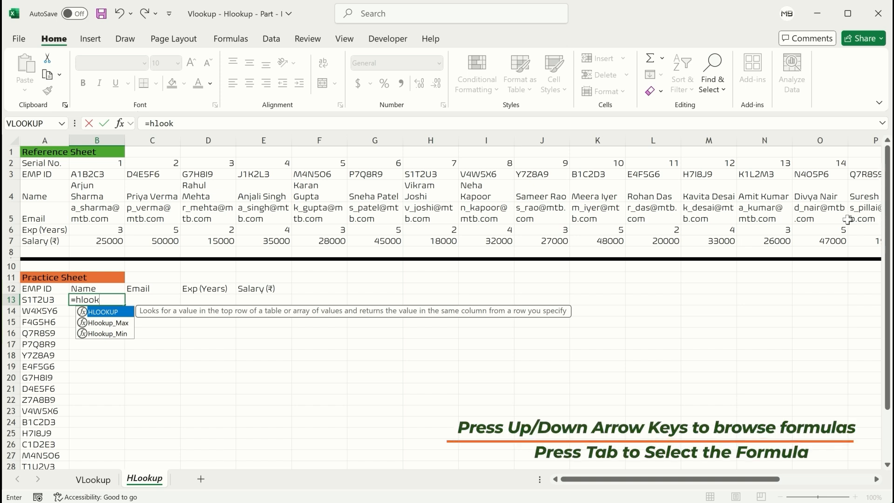
key("Tab")
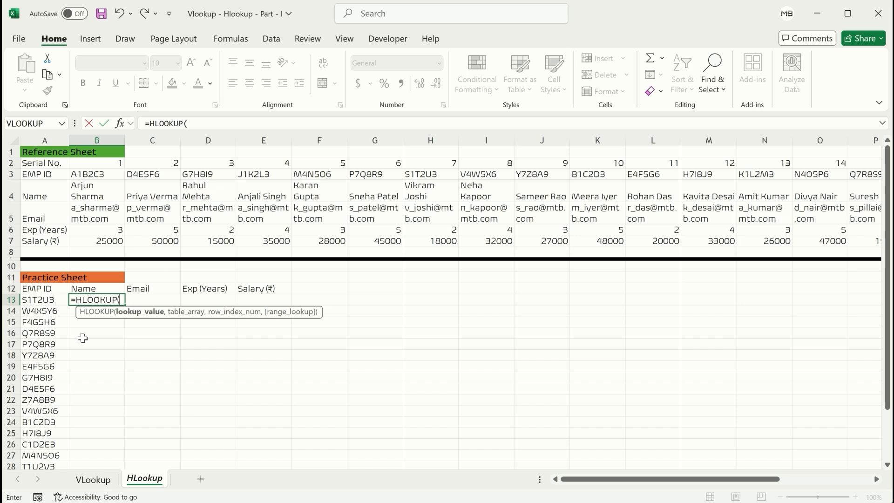
left_click(39, 300)
type(",")
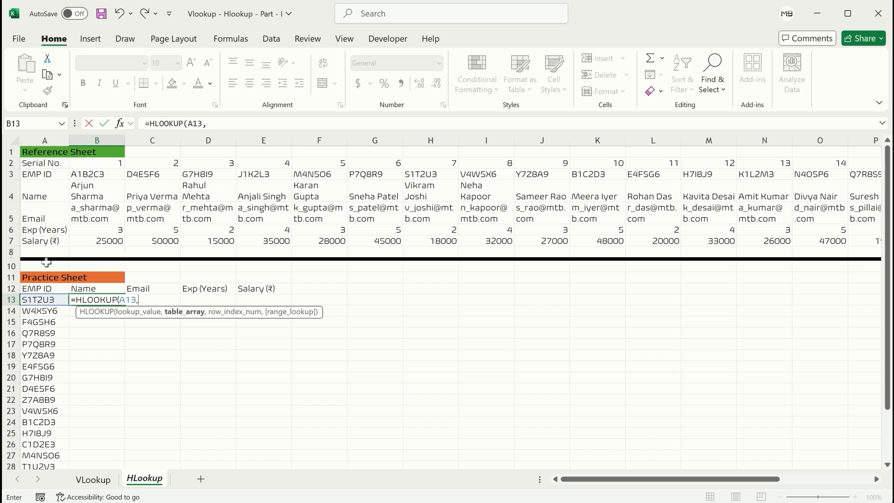
Set the reference range A3:U7 as the table array of the HLOOKUP in B13
left_click(57, 174)
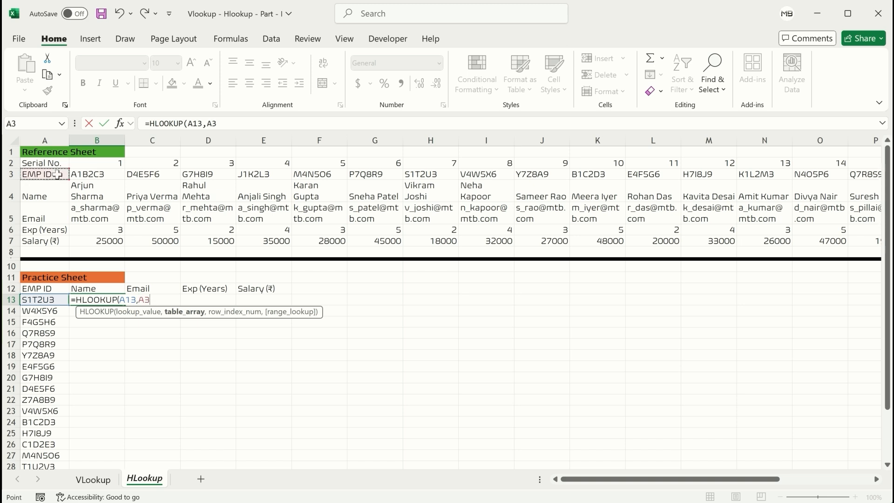
key("shift+Down")
key("shift+Down")
key("shift+Down")
key("shift+Down")
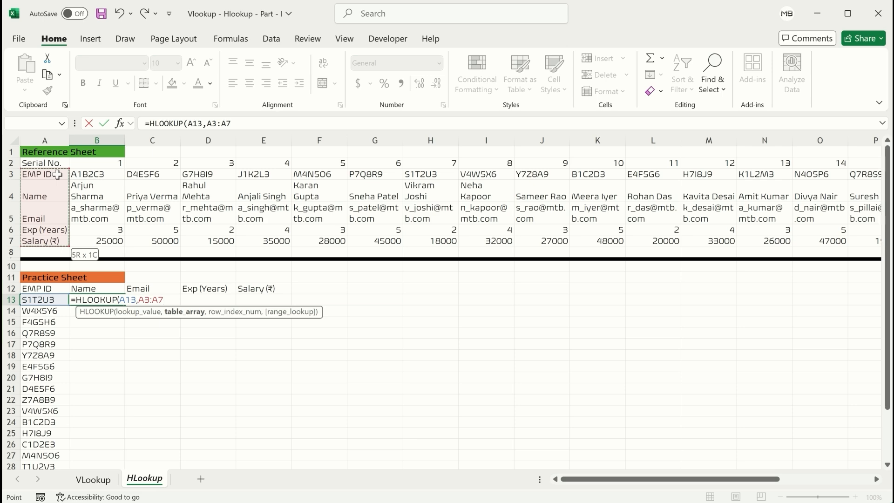
key("ctrl+shift+Right")
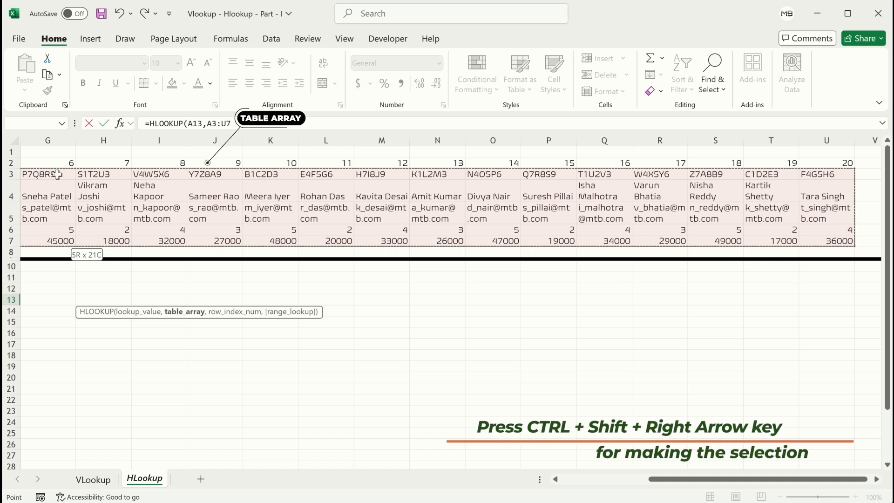
left_click(242, 126)
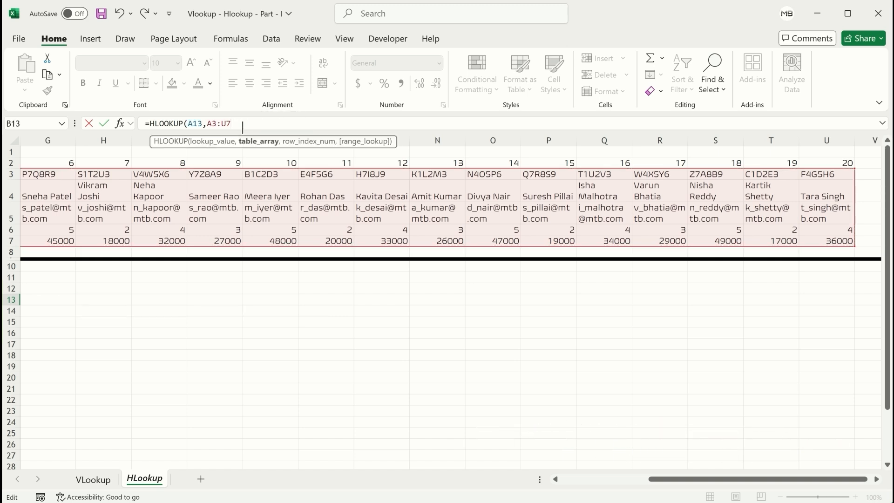
type(",")
Complete the B13 HLOOKUP with row index 2 and exact-match argument 0
key("ctrl+BackSpace")
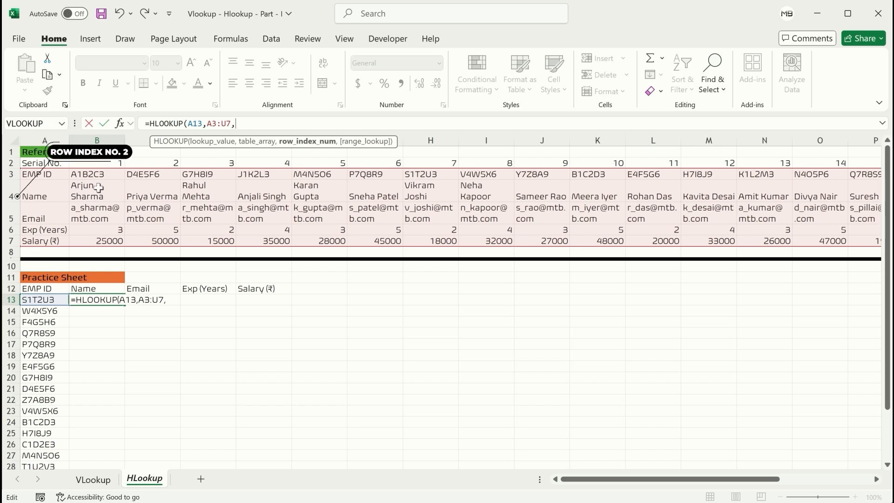
type("2,")
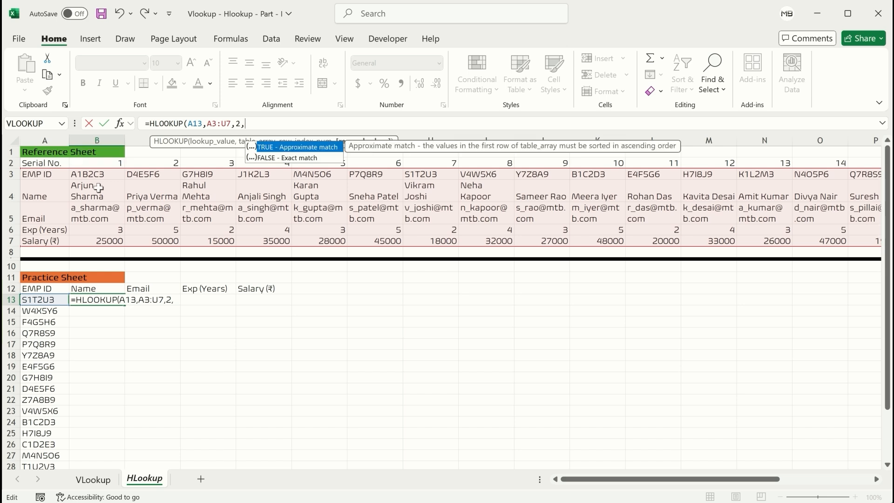
type("0)")
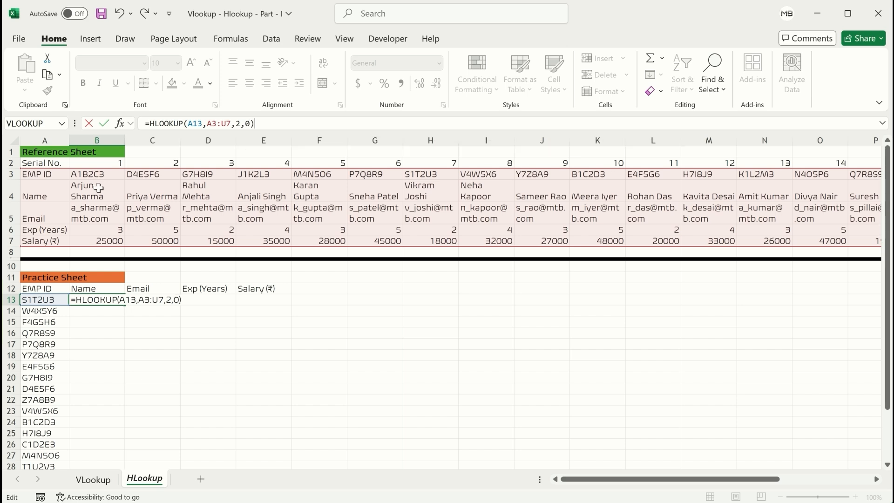
key("ctrl+Return")
key("ctrl+c")
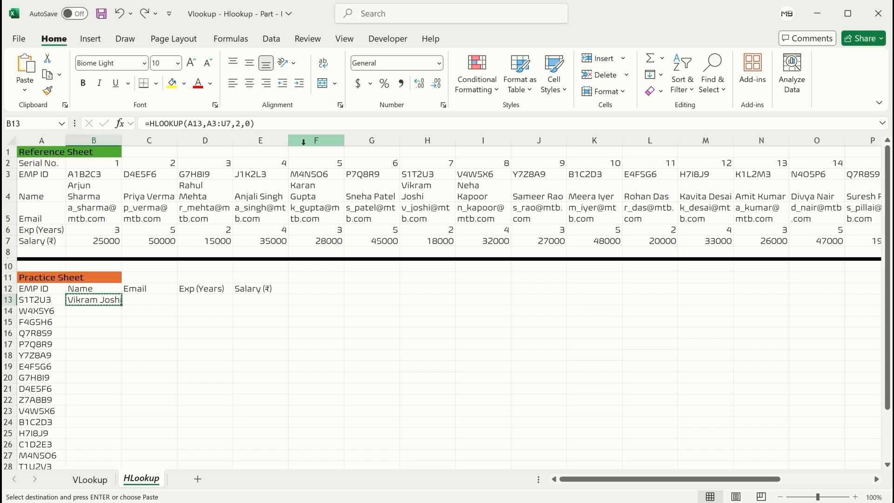
Lock the references in B13's HLOOKUP as $A13 for the lookup value and $A$3:$U$7 for the table array
left_click(287, 119)
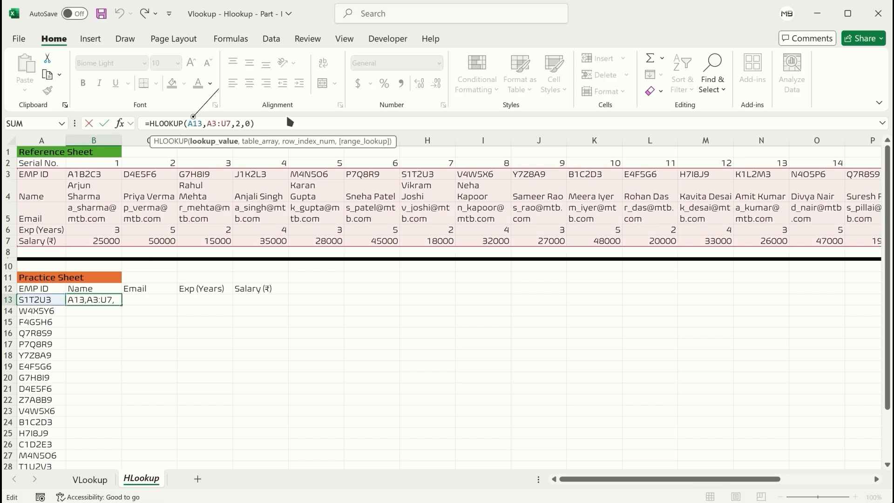
type("$")
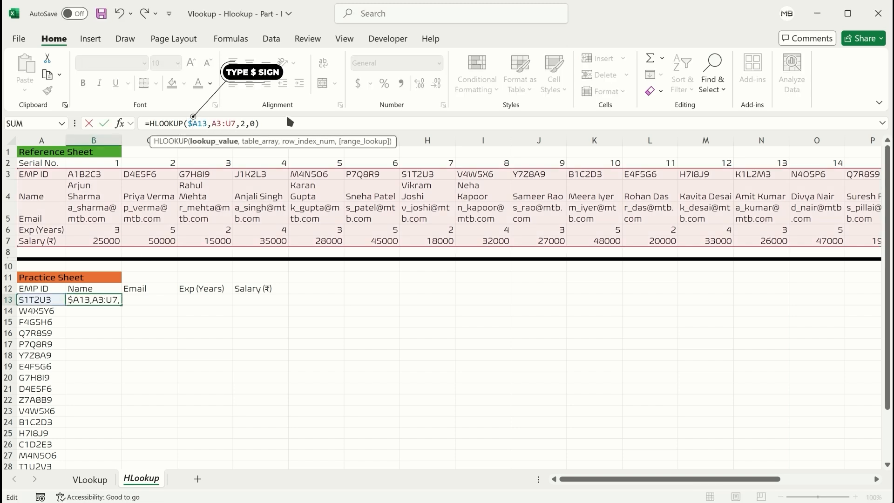
key("Right")
key("Right")
key("Right")
key("Right")
key("Right")
key("Right")
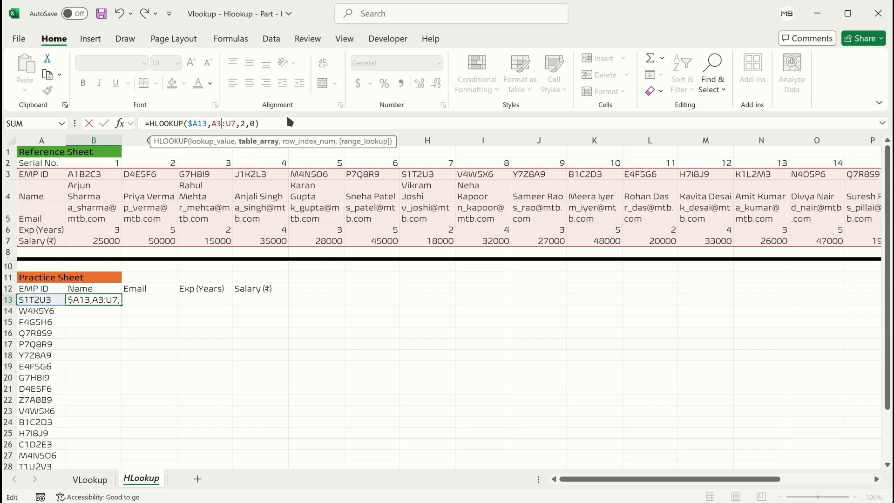
type("$A")
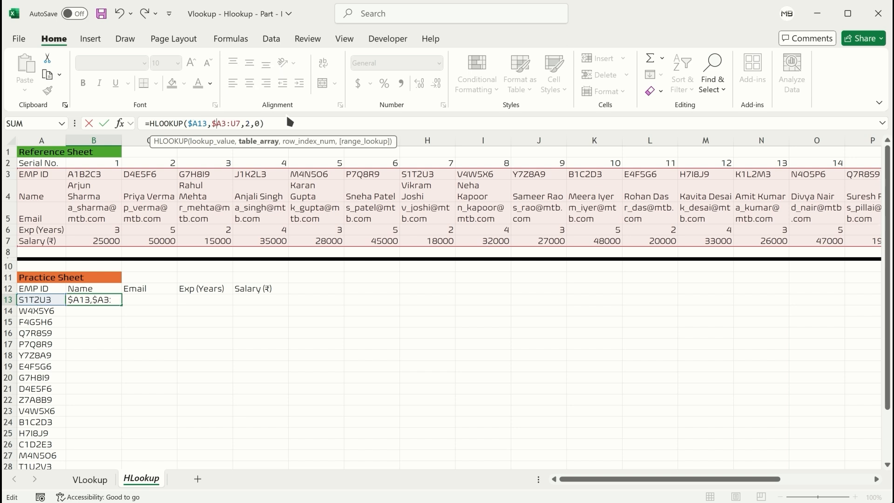
type("$")
key("Right")
key("Right")
type("$")
key("Right")
type("$")
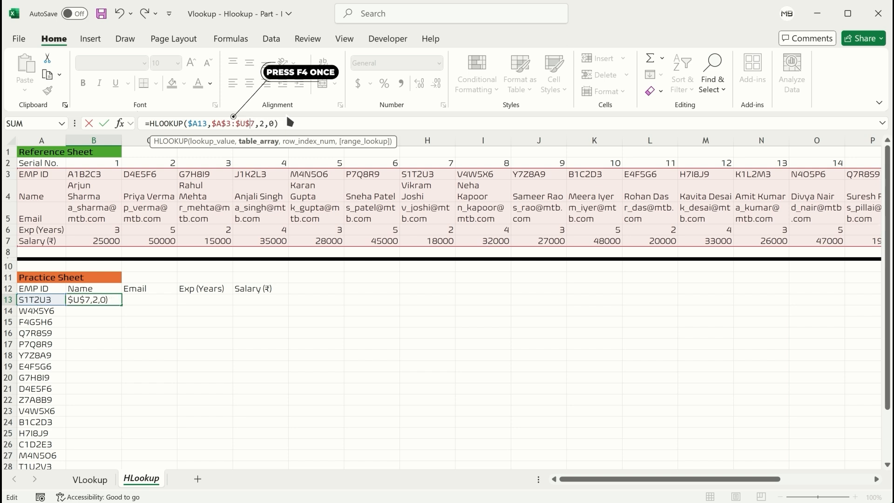
key("Return")
Copy the HLOOKUP formula from B13 into the Email, Exp (Years) and Salary cells C13:E13
key("Up")
key("ctrl+c")
key("Right")
key("shift+Right")
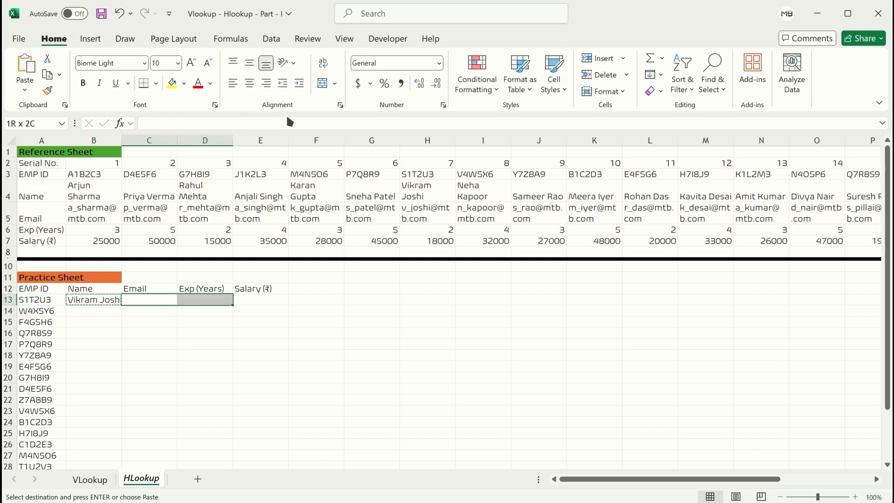
key("shift+Right")
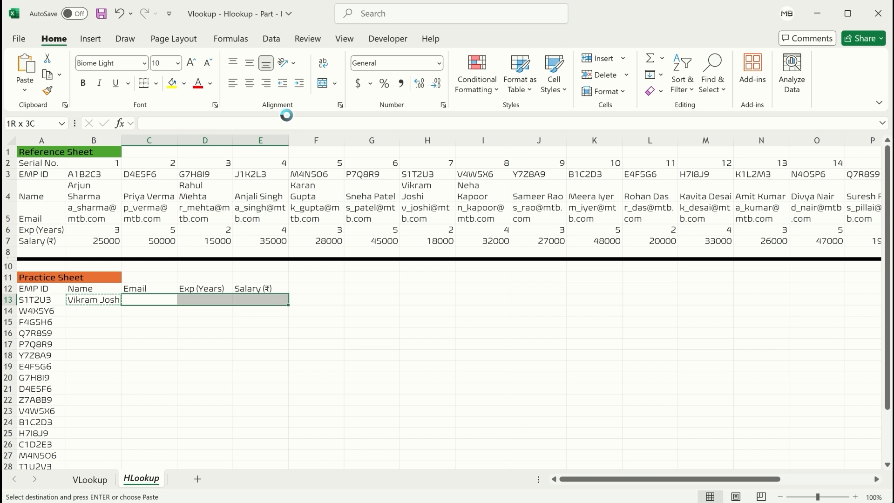
key("Return")
Change the row index of the Email HLOOKUP in C13 to 3
key("Left")
key("Right")
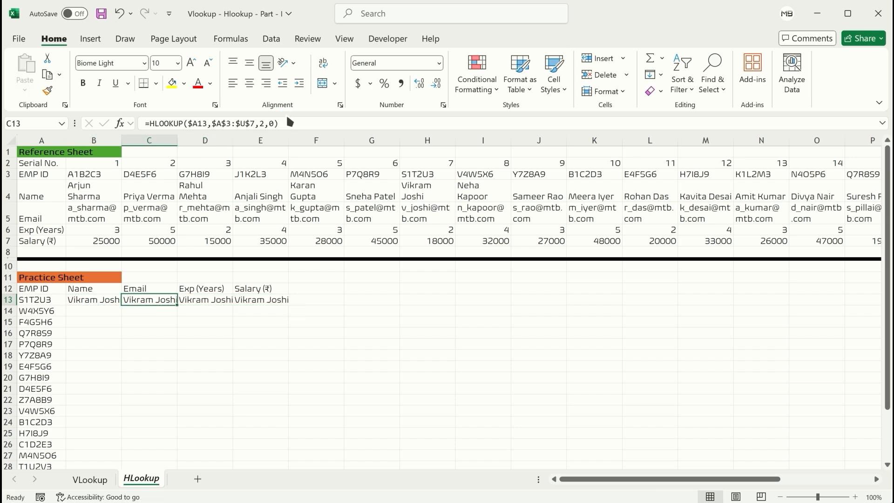
key("F2")
key("Left")
key("Left")
key("Left")
key("Left")
key("Left")
key("Left")
key("Right")
key("Right")
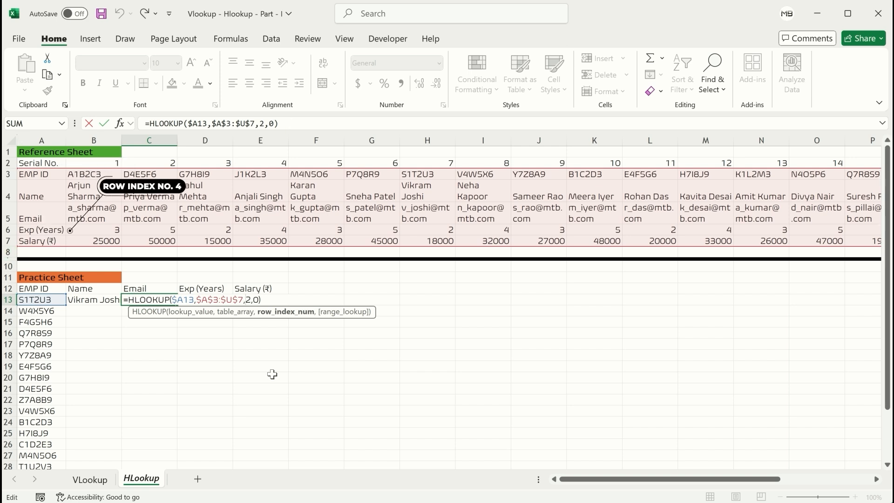
key("BackSpace")
type("3")
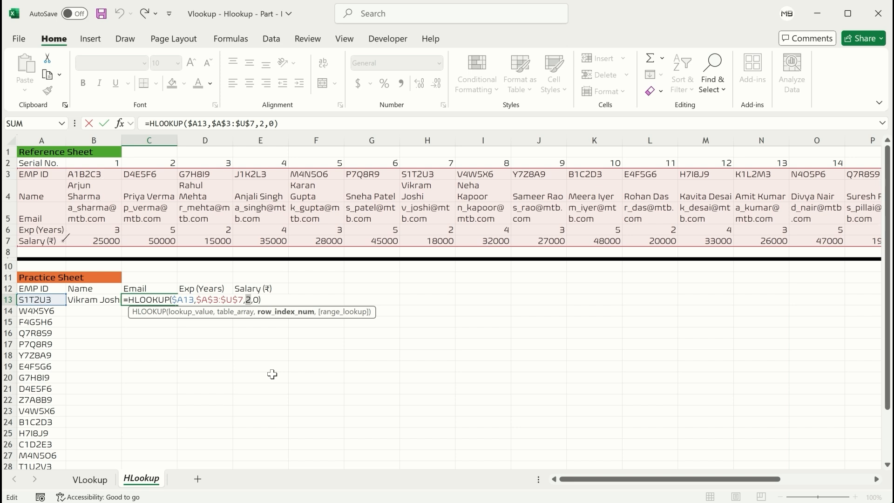
key("Return")
Change the row index of the Exp (Years) HLOOKUP in D13 to 4
key("Up")
key("Right")
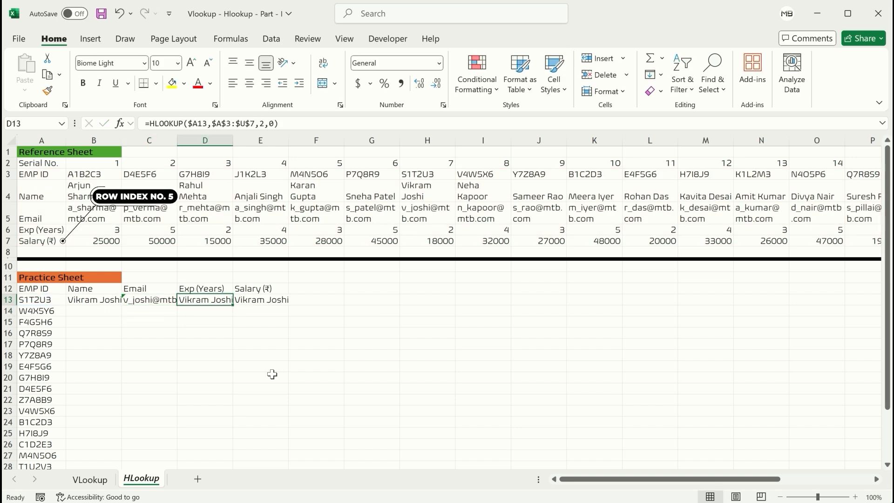
key("F2")
key("Left")
key("Left")
key("Left")
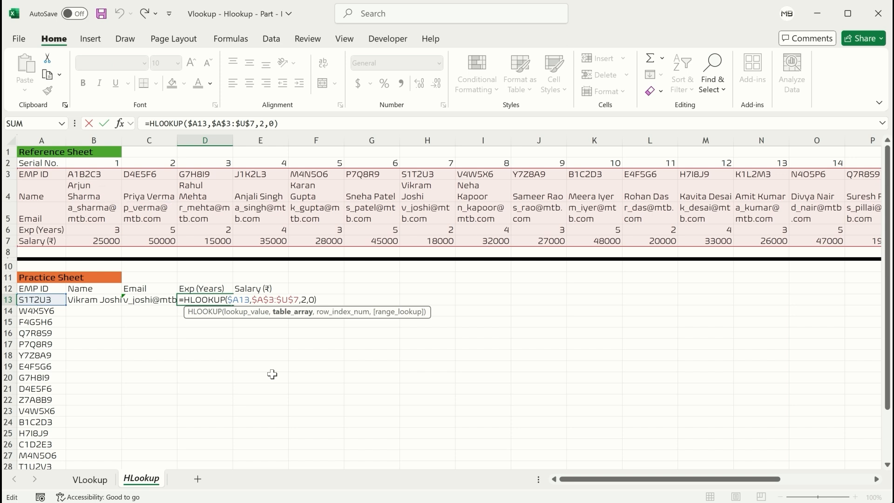
key("shift+Left")
type("4")
key("Return")
Change the row index of the Salary HLOOKUP in E13 to 5
key("Up")
key("Right")
key("Left")
key("Left")
key("Left")
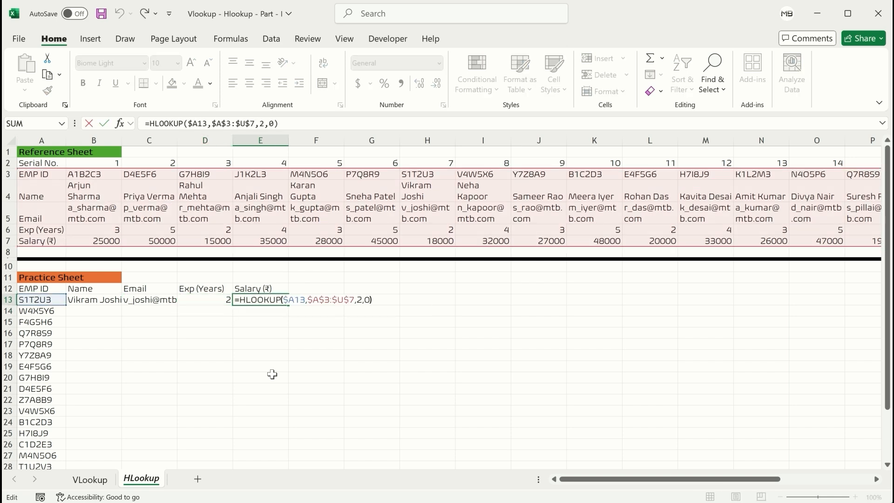
key("shift+Left")
type("5")
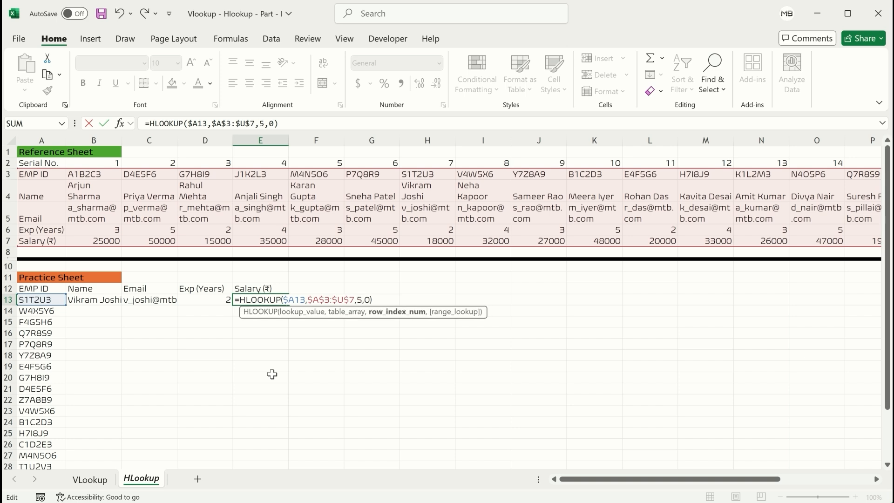
key("ctrl+Return")
Copy the four HLOOKUP formulas in B13:E13 down the practice table through row 32
key("shift+Left")
key("shift+Left")
key("shift+Left")
key("ctrl+c")
key("shift+Down")
key("shift+Down")
key("shift+Down")
key("shift+Down")
key("shift+Down")
key("shift+Down")
key("shift+Down")
key("shift+Down")
key("shift+Down")
key("shift+Down")
key("shift+Down")
key("shift+Down")
key("shift+Down")
key("shift+Down")
key("shift+Down")
key("shift+Down")
key("shift+Down")
key("shift+Down")
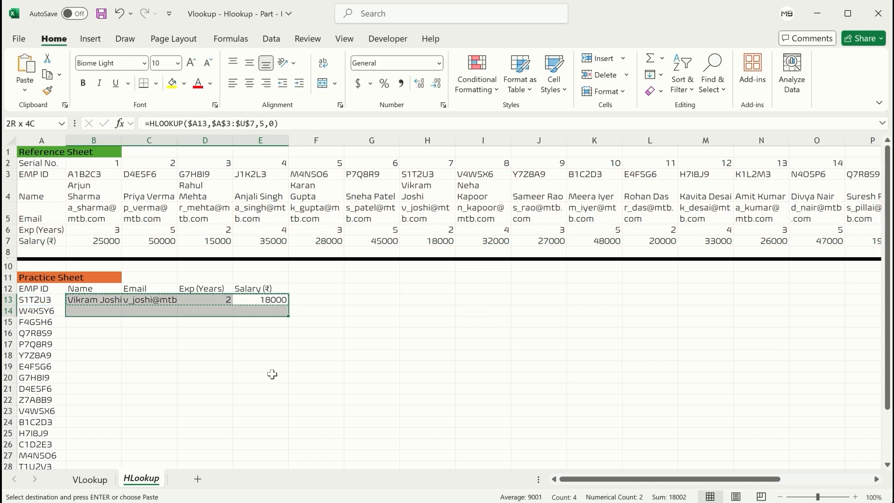
key("shift+Down")
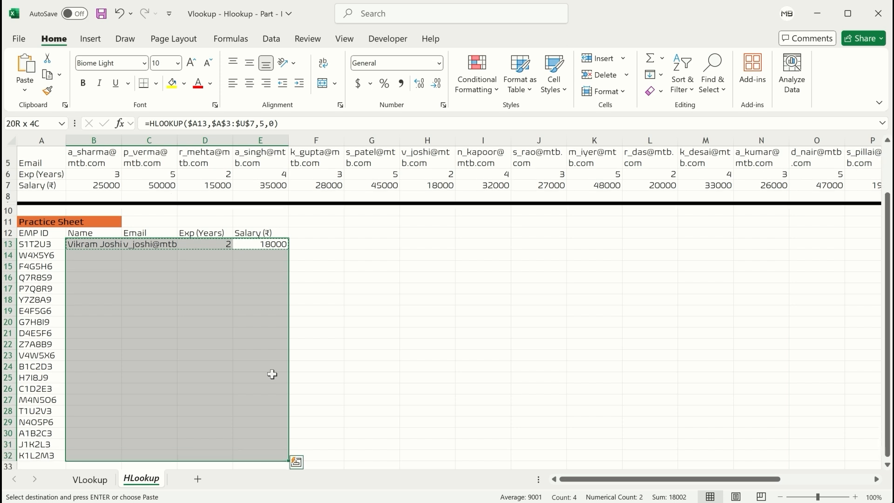
key("Return")
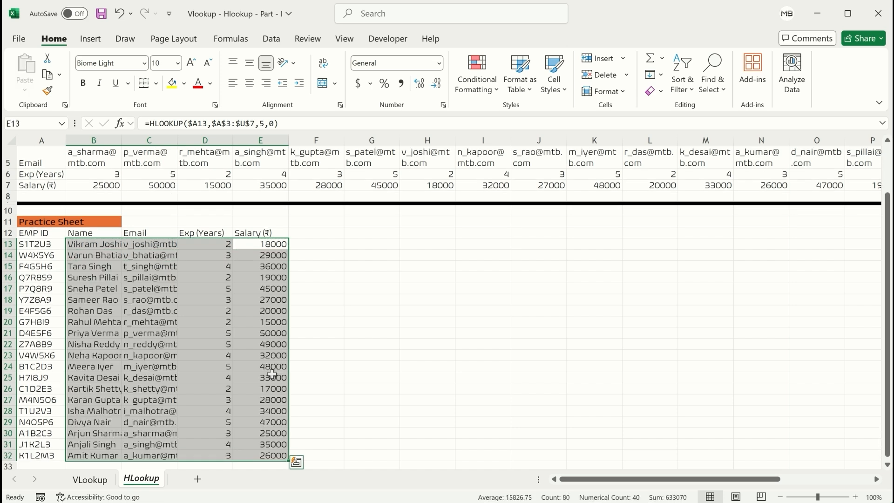
Highlight the practice record in A29:E29 with yellow fill
key("Home")
key("Down")
key("Down")
key("Down")
key("Down")
key("Down")
key("Down")
key("Down")
key("Down")
key("Down")
key("Down")
key("Down")
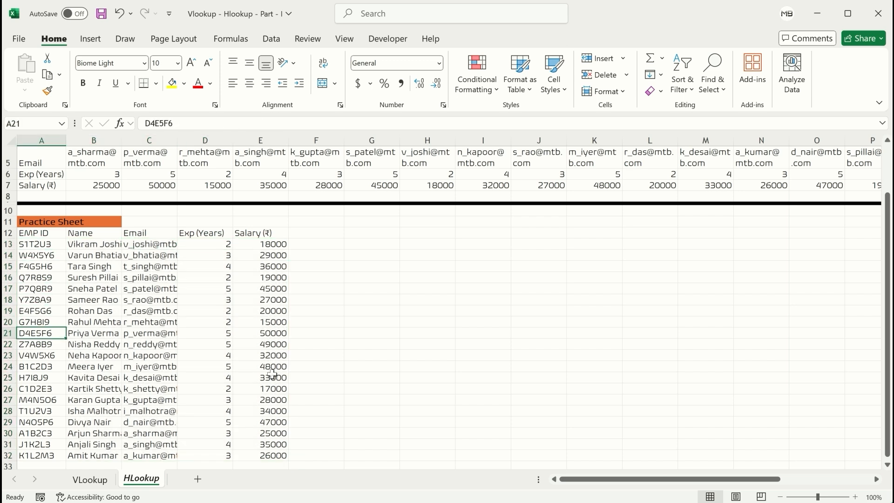
key("Down")
key("Down")
key("Down")
key("Down")
key("Down")
key("shift+Right")
key("shift+Right")
key("shift+Right")
key("shift+Right")
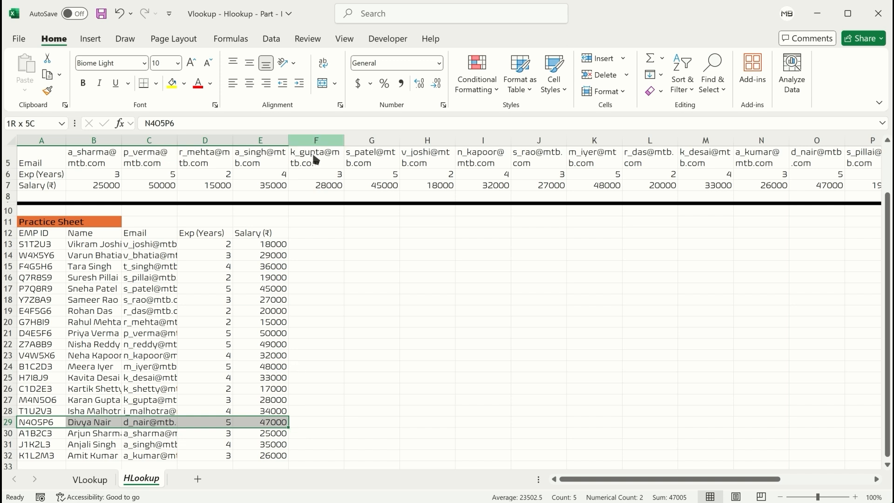
left_click(171, 84)
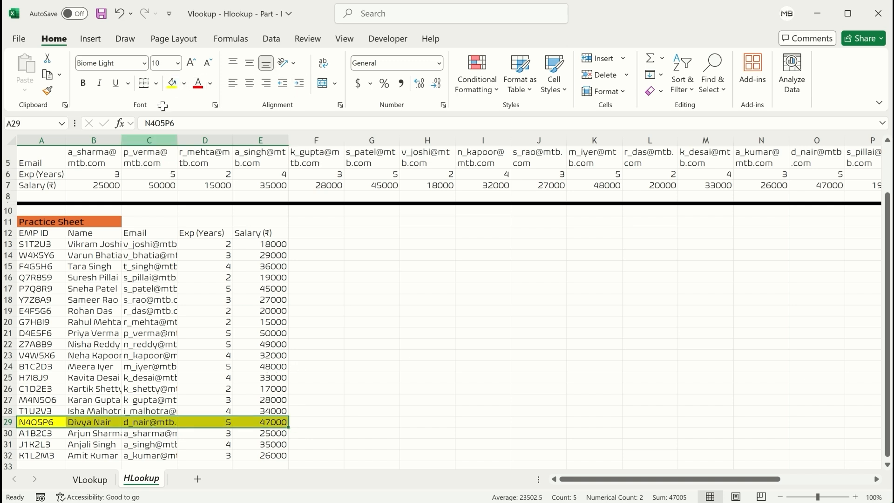
Search the HLookup sheet's reference table for the employee ID in A29
key("Left")
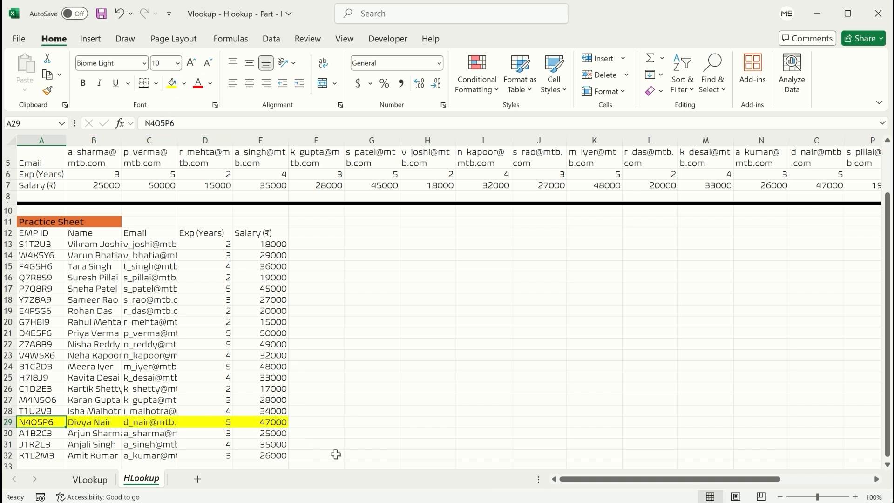
key("ctrl+c")
key("ctrl+f")
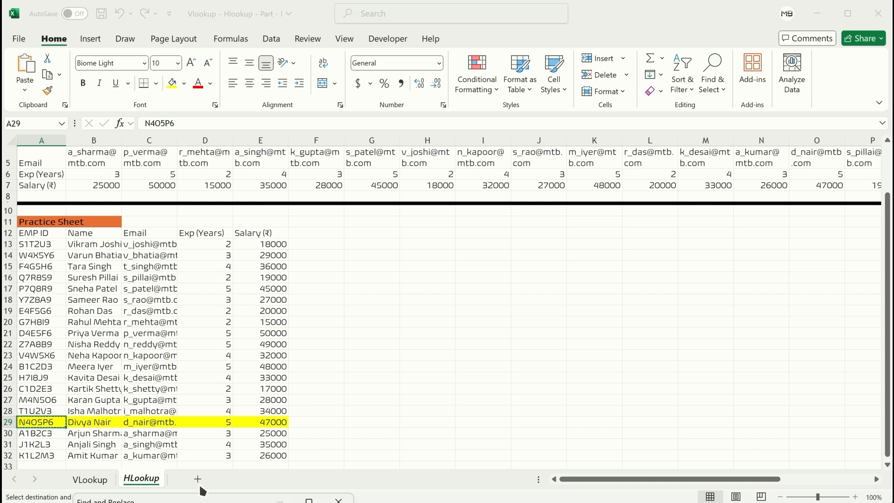
key("ctrl+v")
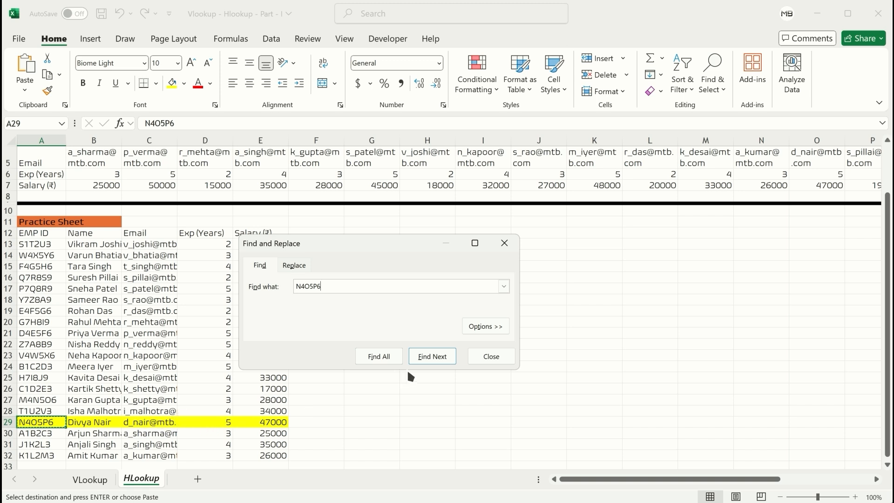
left_click(434, 357)
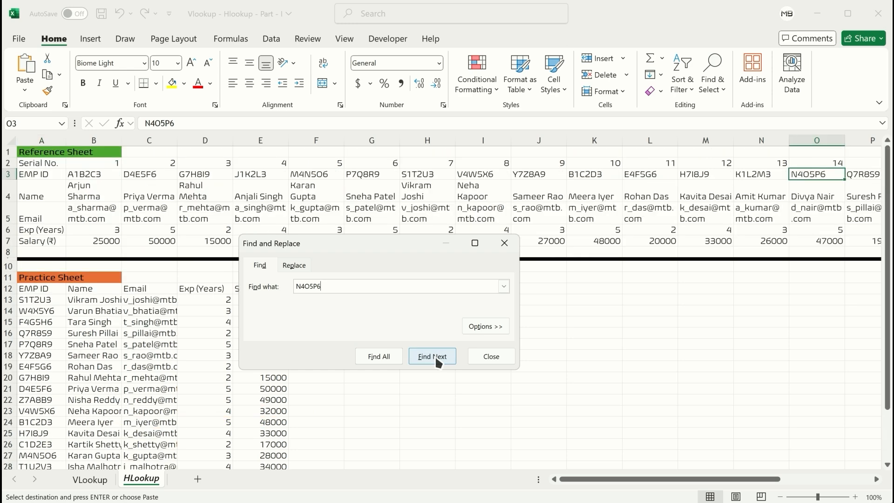
left_click(489, 357)
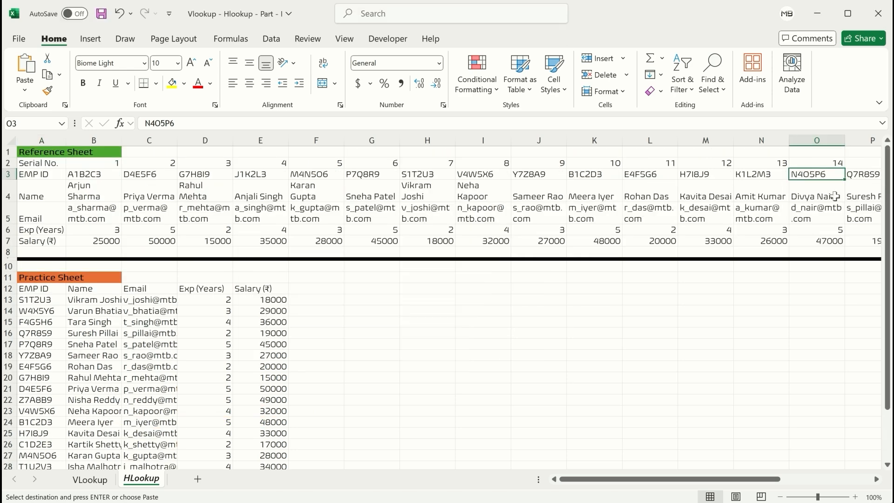
Check the Name, Email, Exp (Years) and Salary entries in reference cells O4:O7 against practice row 29
left_click(819, 195)
left_click(823, 213)
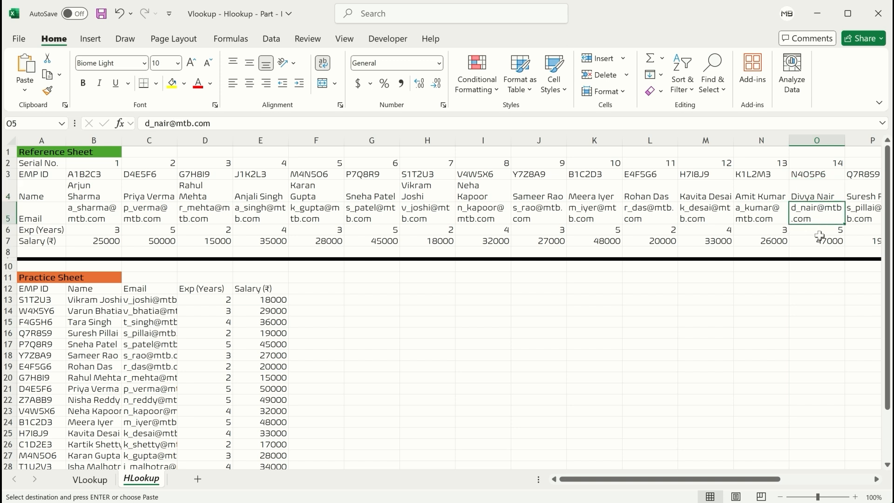
left_click(818, 232)
left_click(820, 239)
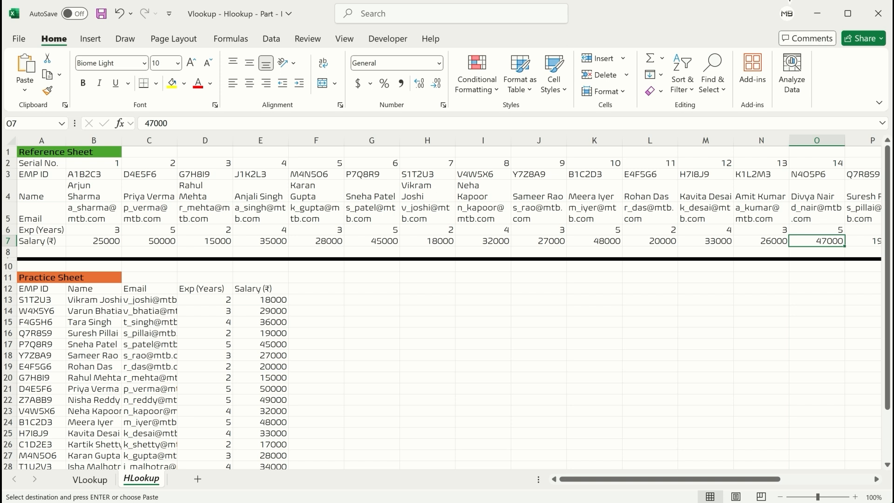
left_click(787, 1)
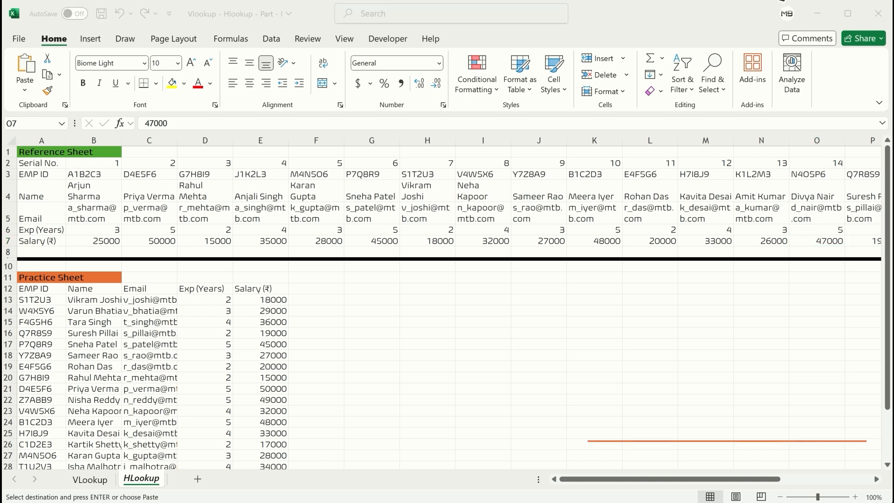